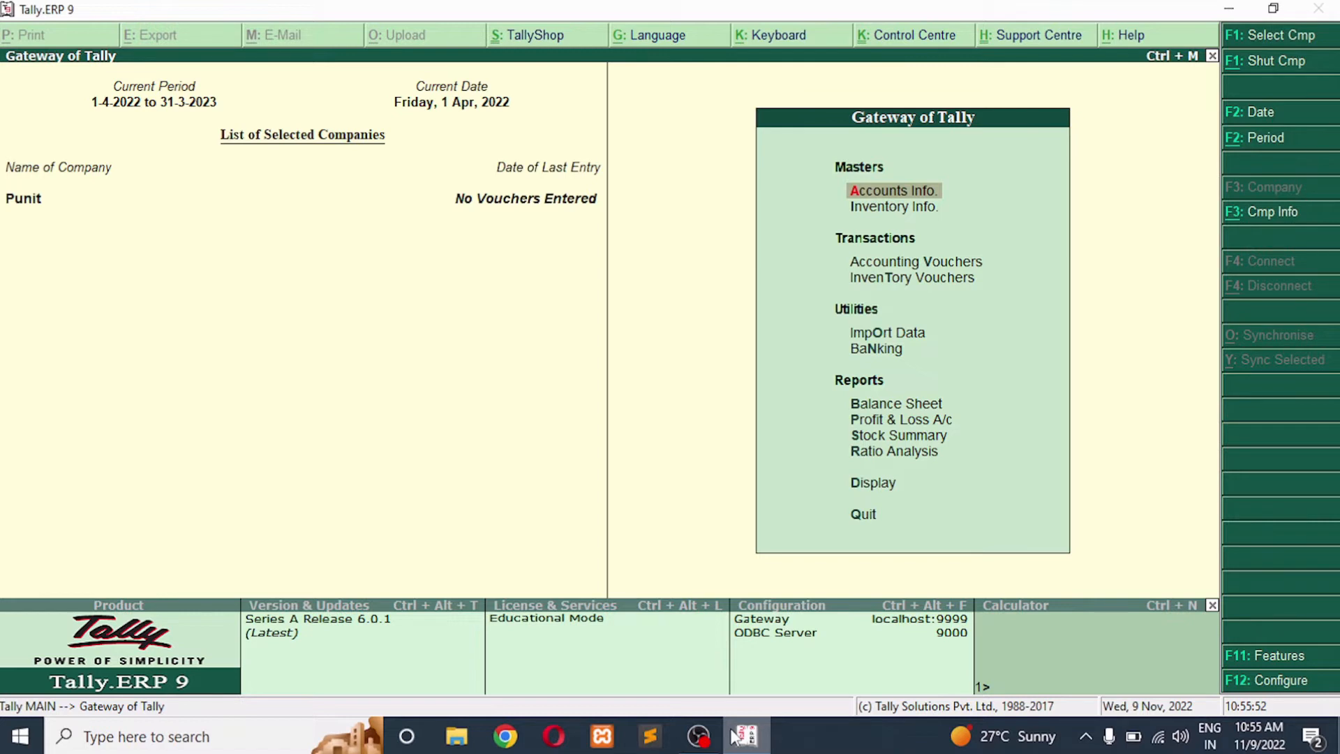
Enable maintaining multiple godowns in the company's inventory features and save the settings.
{"action": "key", "text": "F11"}
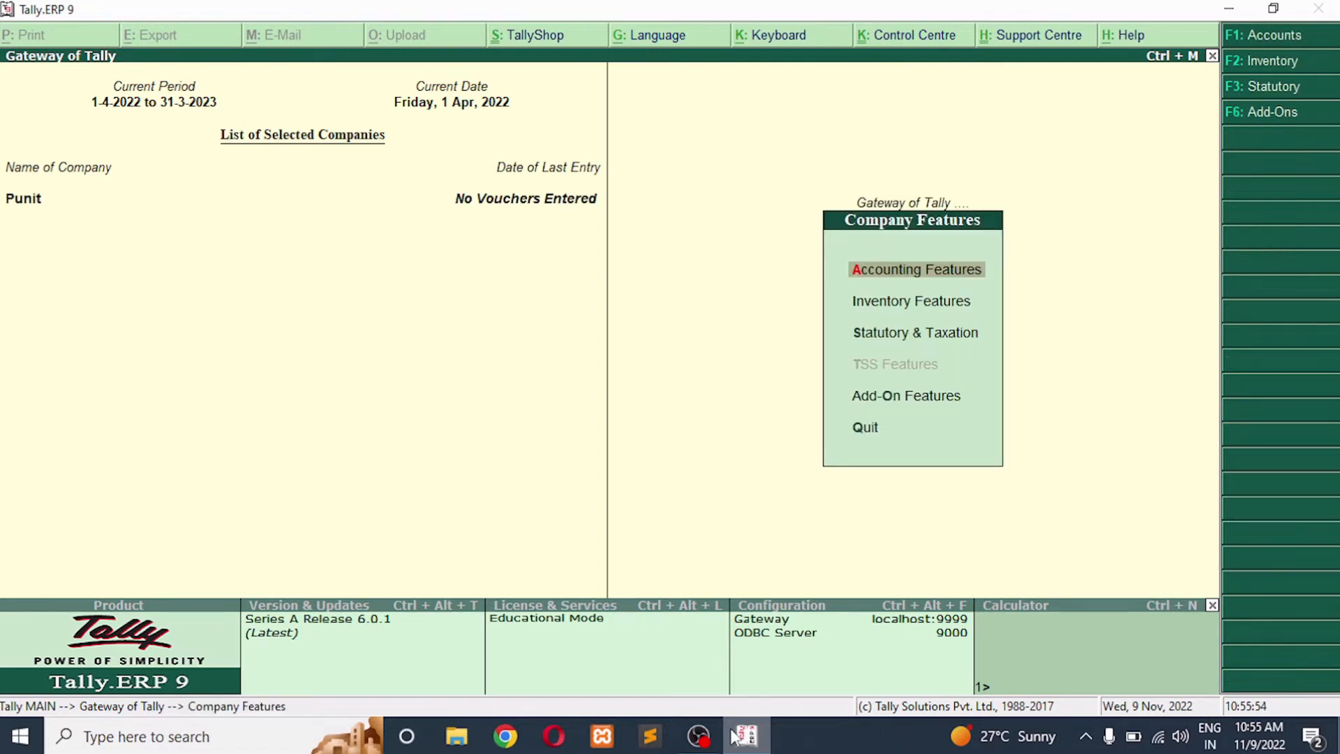
{"action": "key", "text": "Down"}
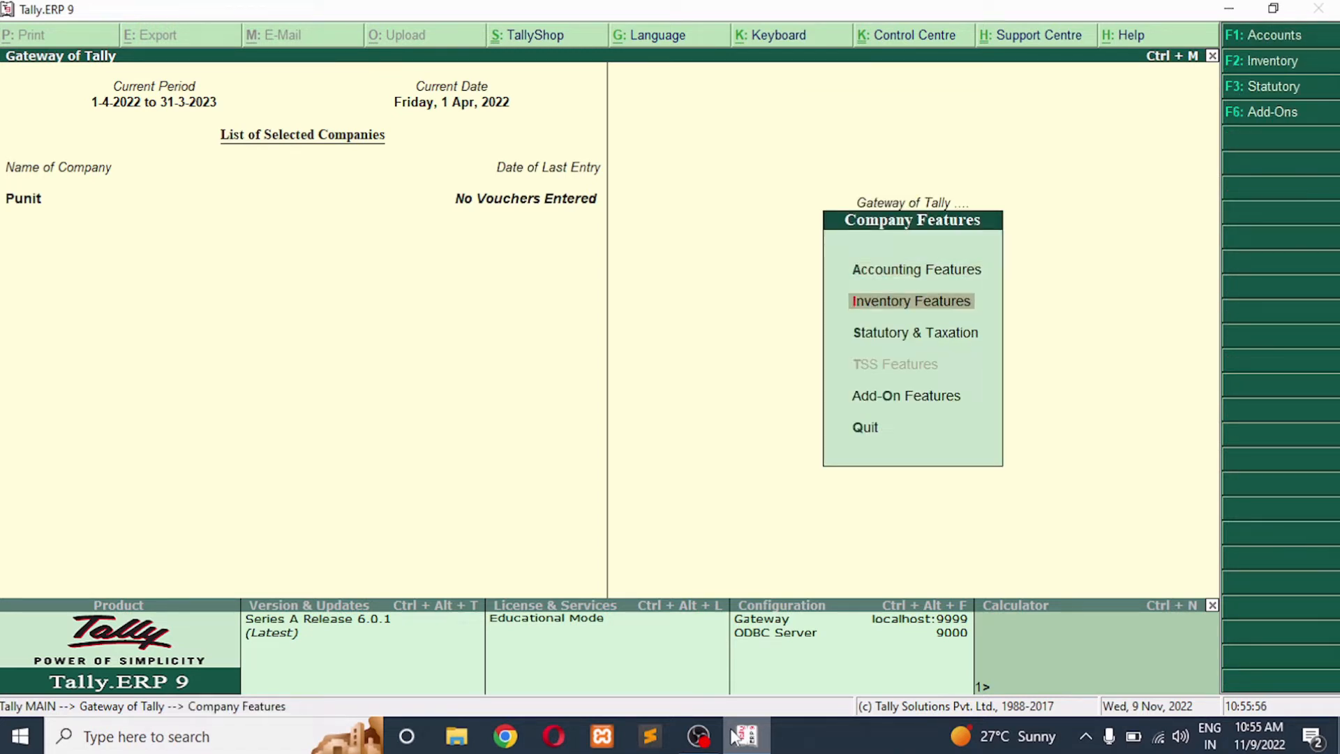
{"action": "key", "text": "Return"}
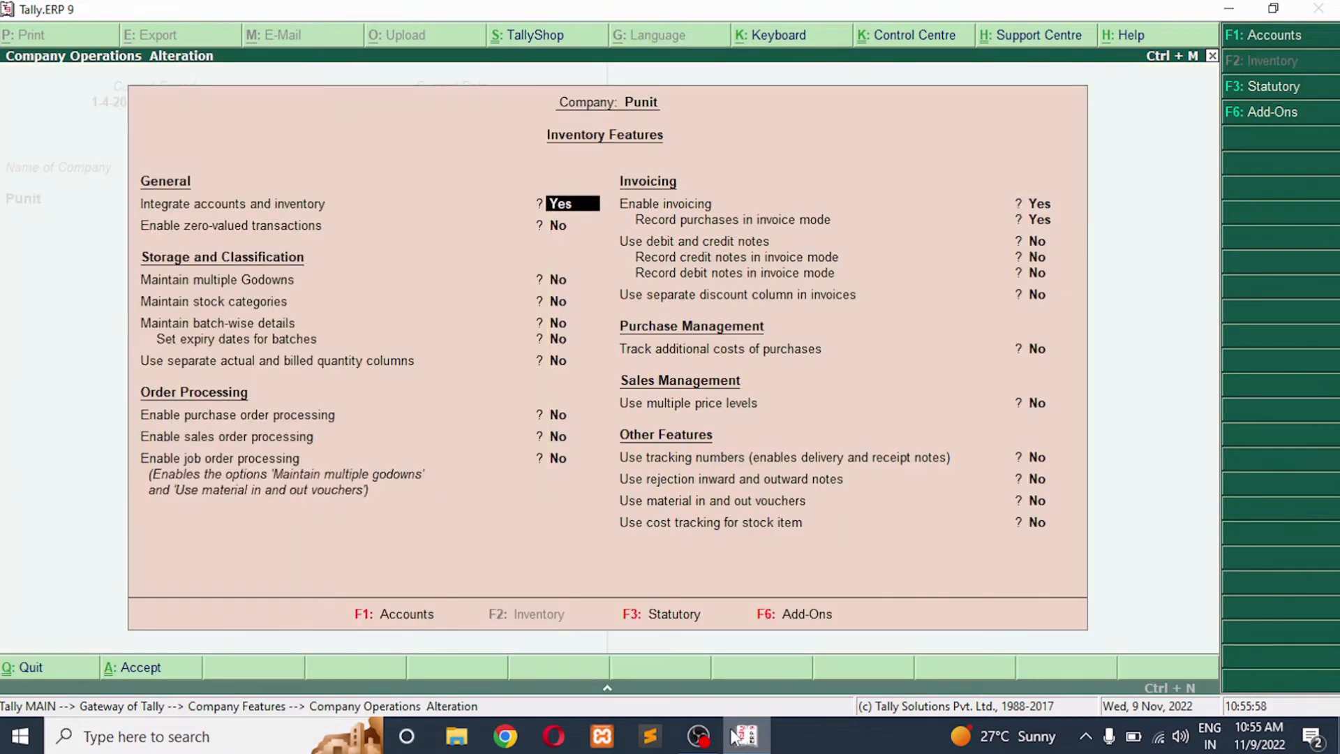
{"action": "key", "text": "Return"}
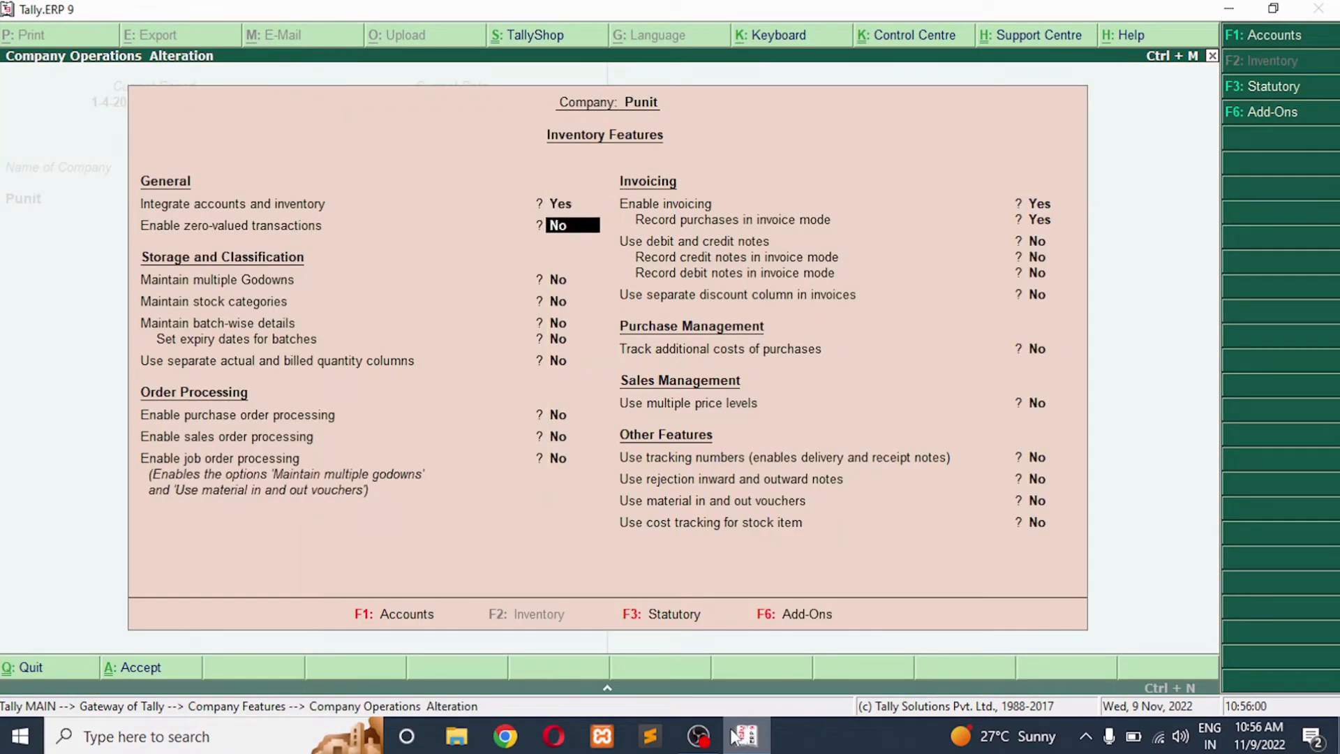
{"action": "key", "text": "Return"}
{"action": "type", "text": "y"}
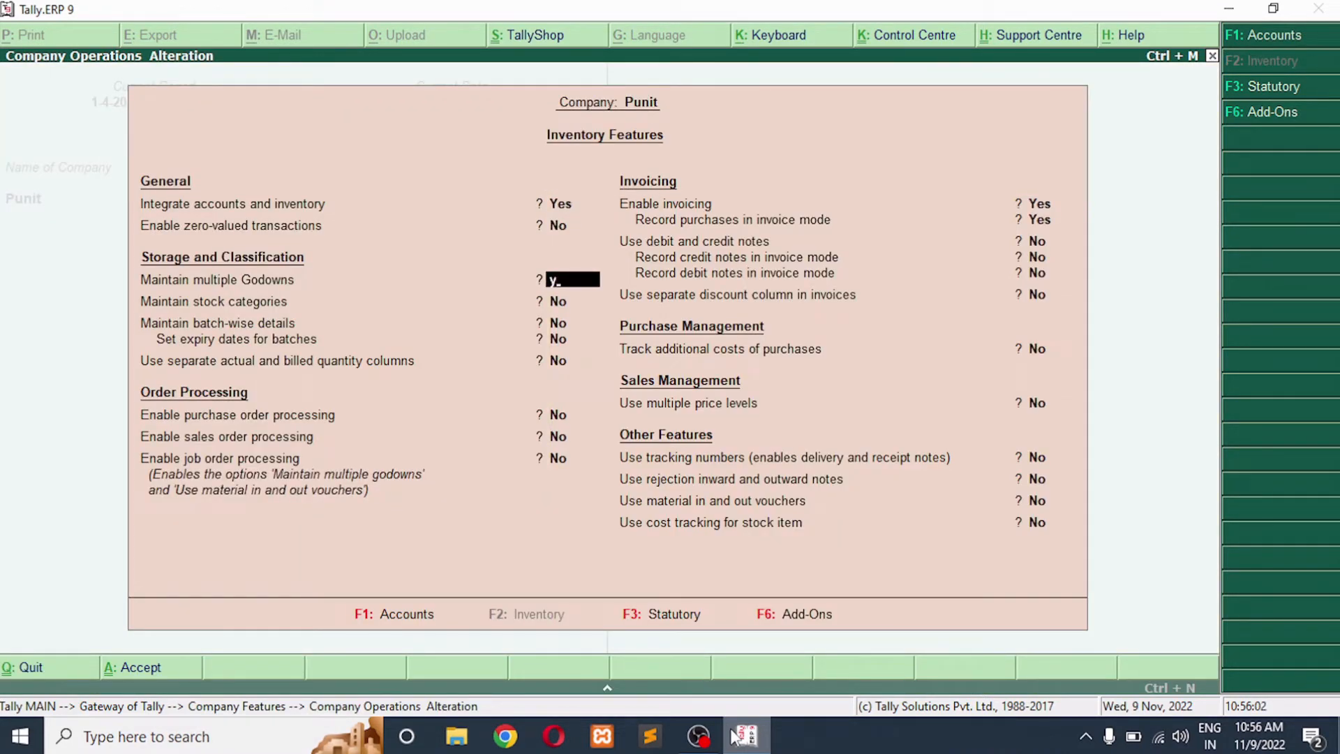
{"action": "key", "text": "Return"}
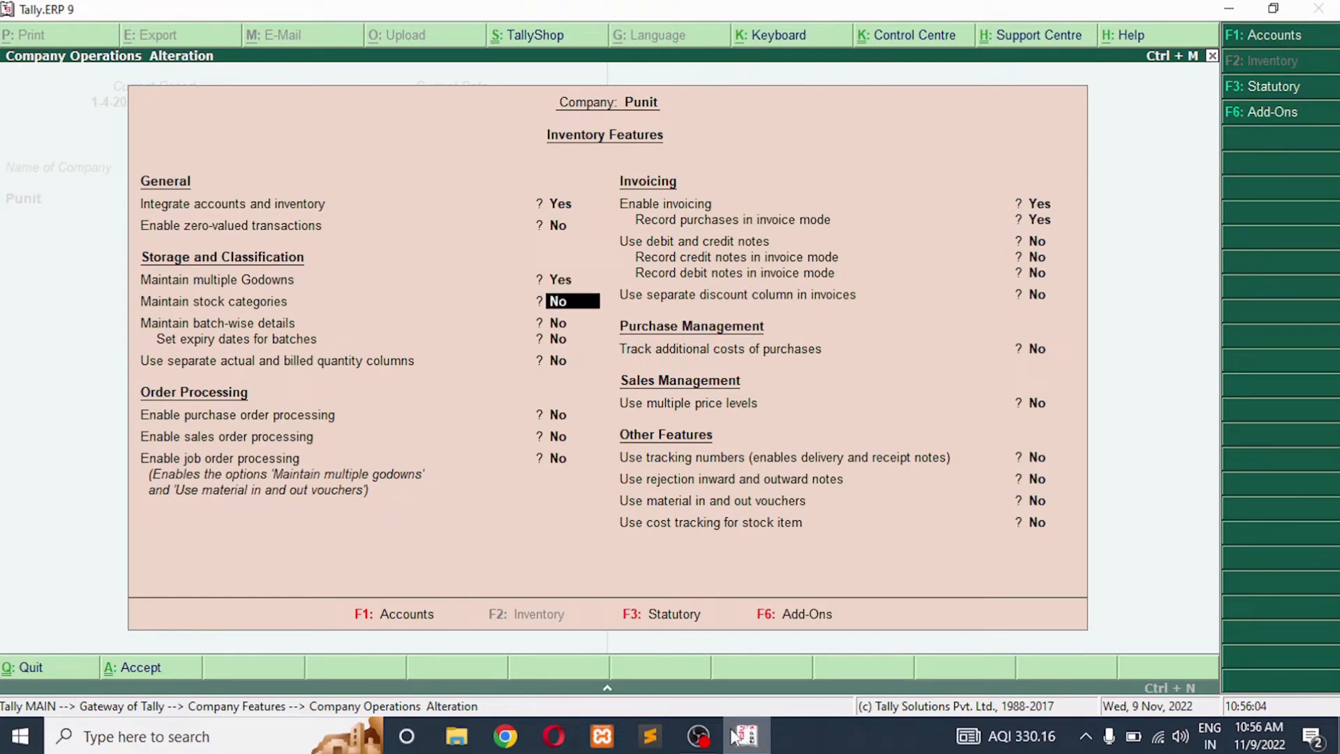
{"action": "key", "text": "ctrl+a"}
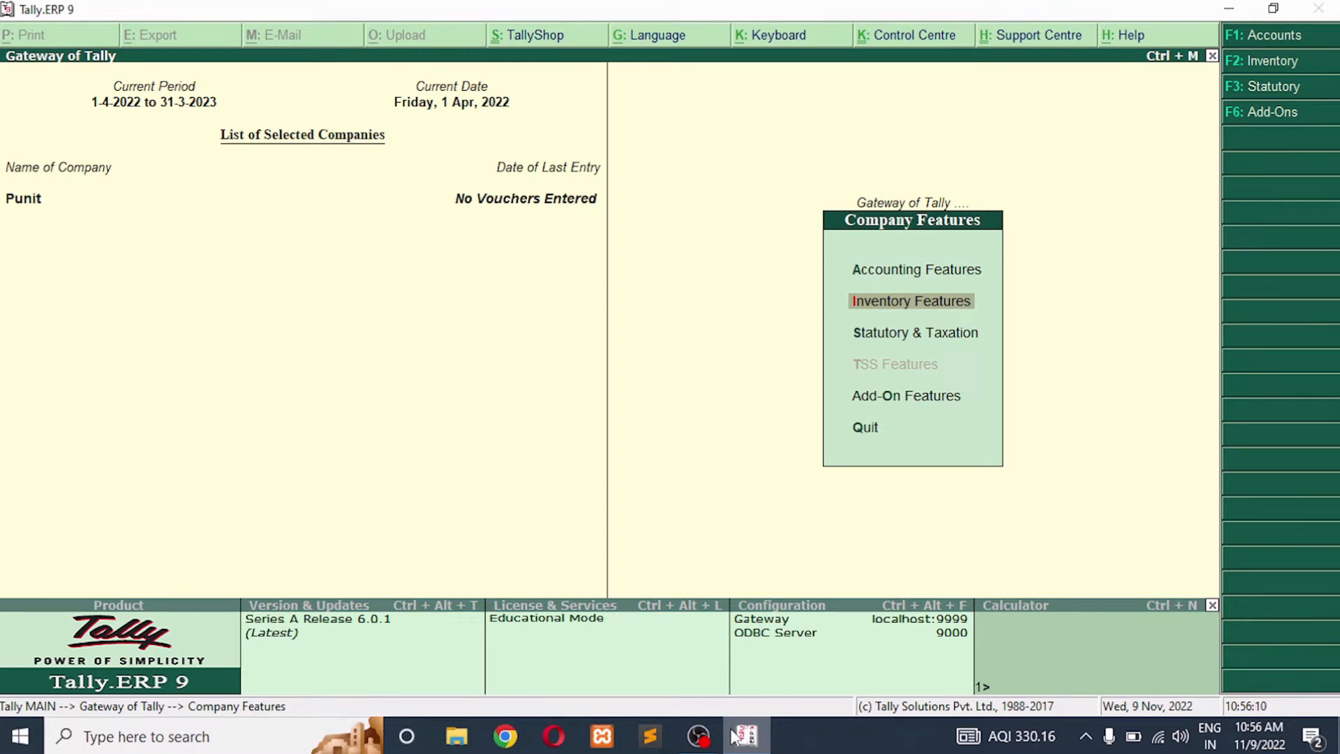
{"action": "key", "text": "Escape"}
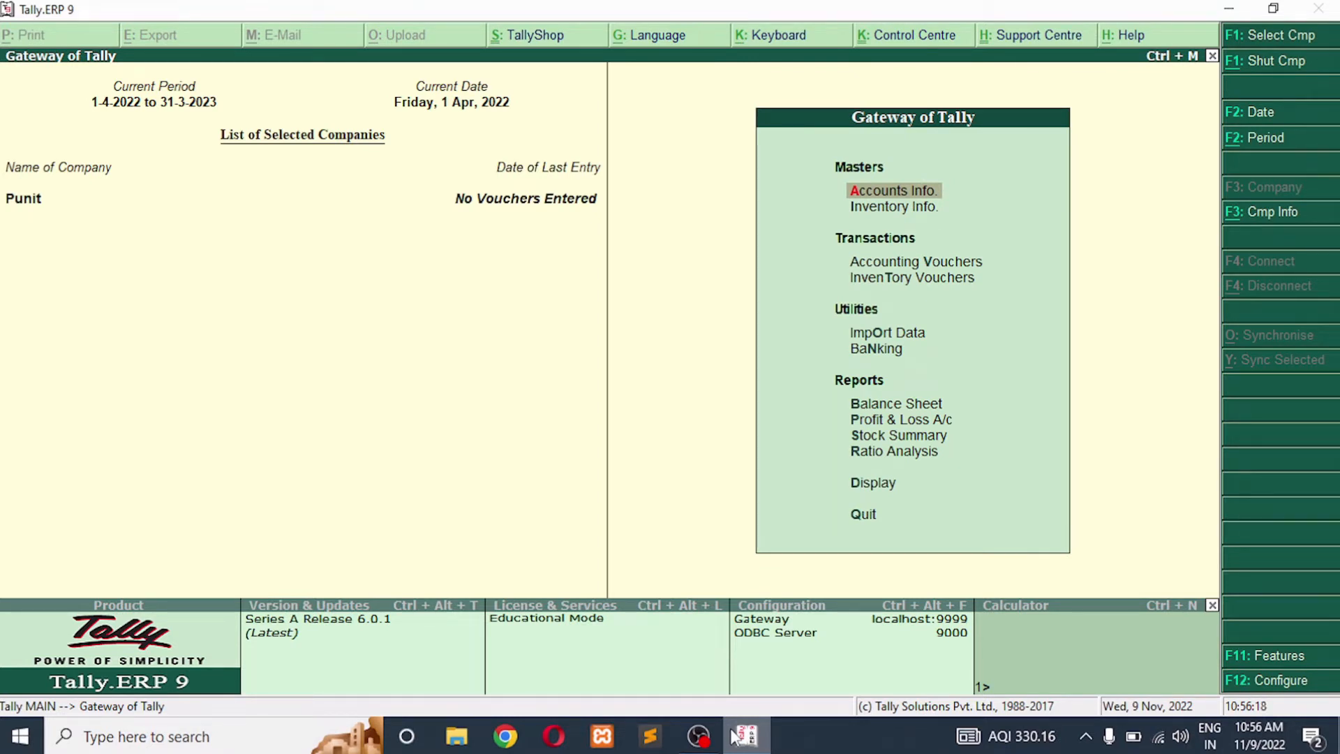
Begin creating multiple godowns for All Items, entering Kidwai Nagar as the first one under Primary.
{"action": "key", "text": "Down"}
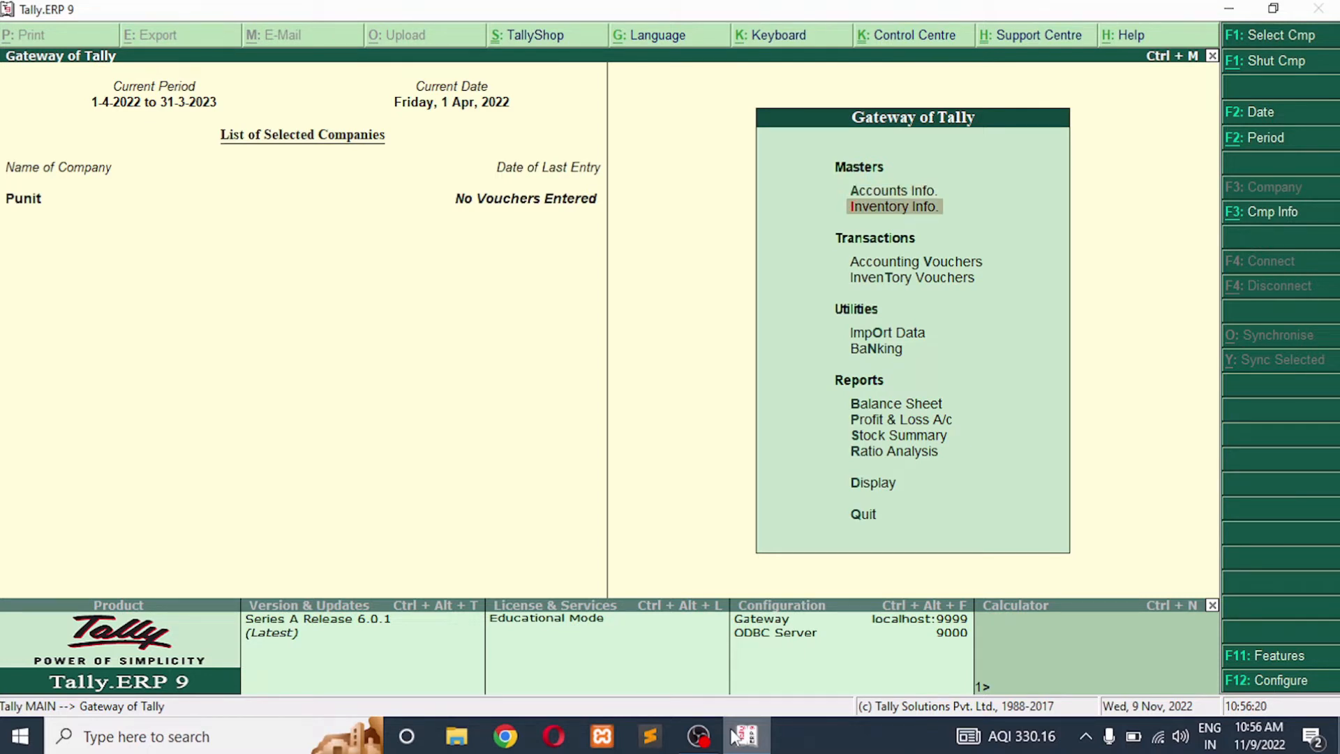
{"action": "key", "text": "Return"}
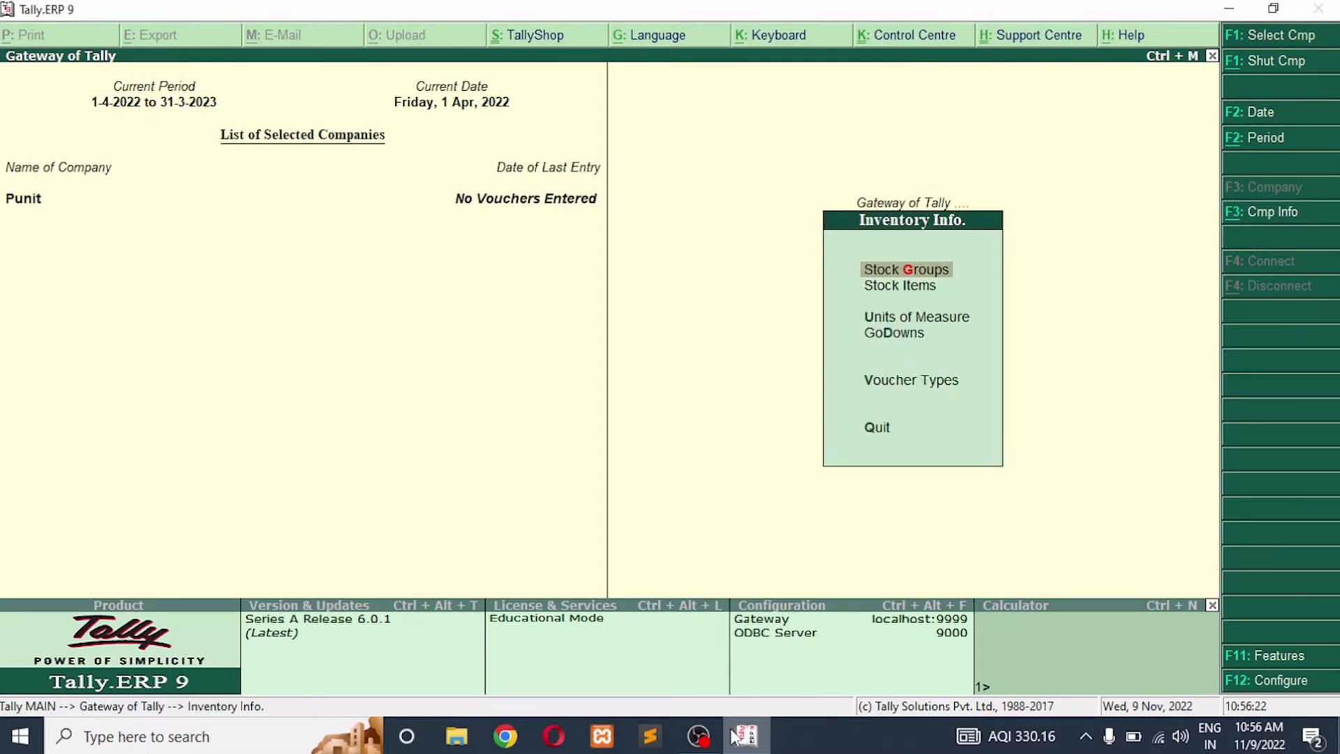
{"action": "key", "text": "Down"}
{"action": "key", "text": "Down"}
{"action": "key", "text": "Down"}
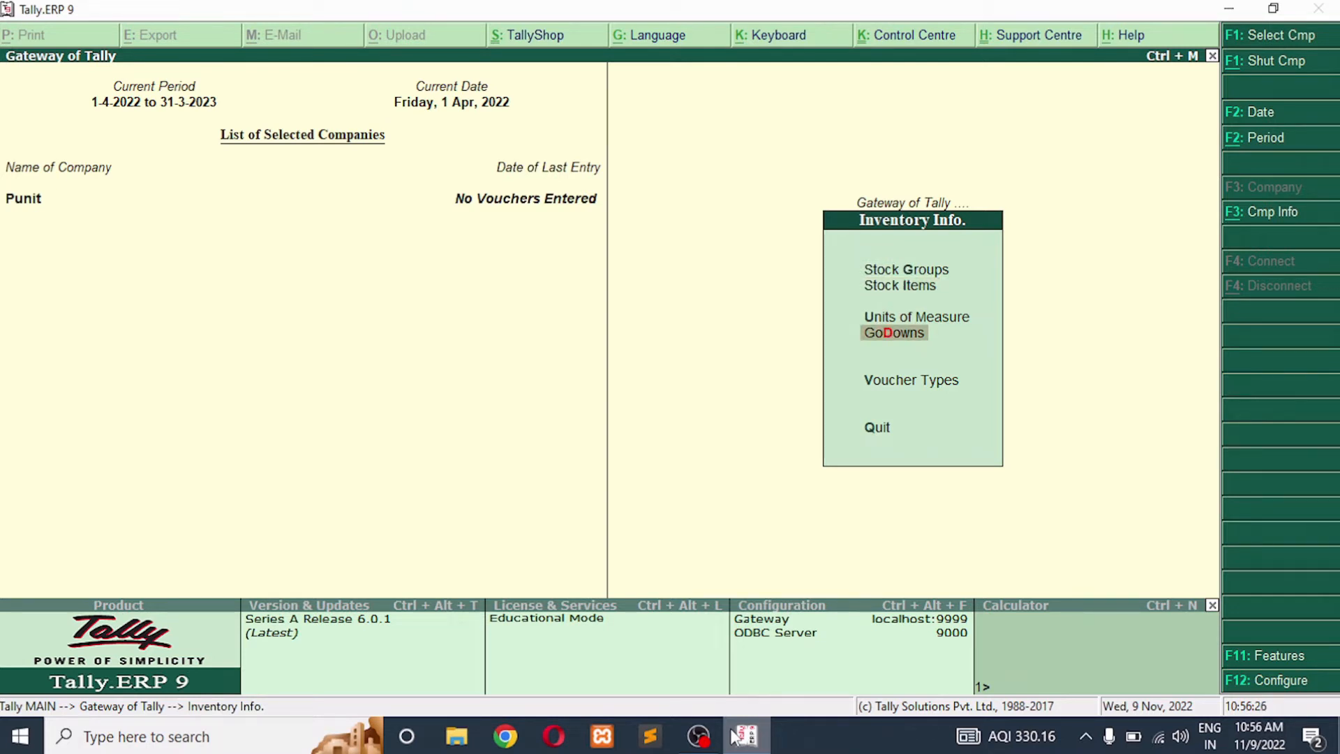
{"action": "key", "text": "Return"}
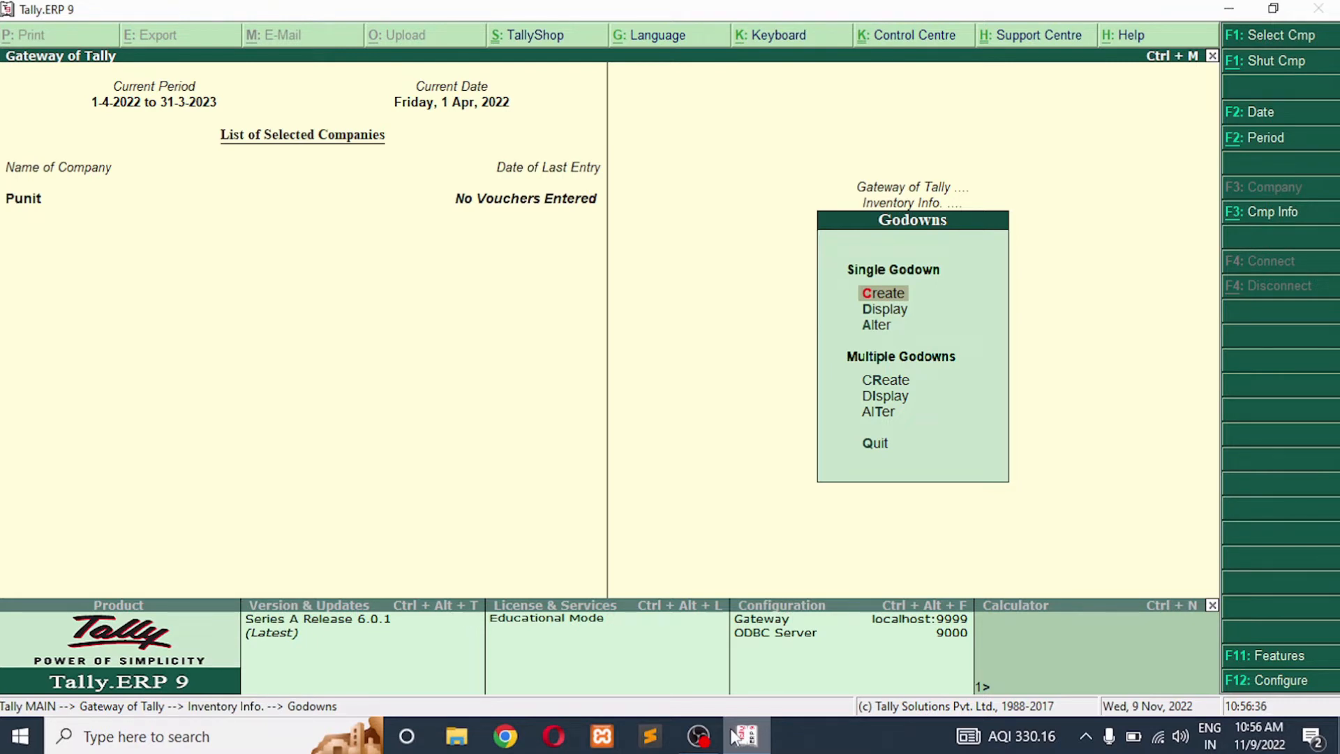
{"action": "key", "text": "r"}
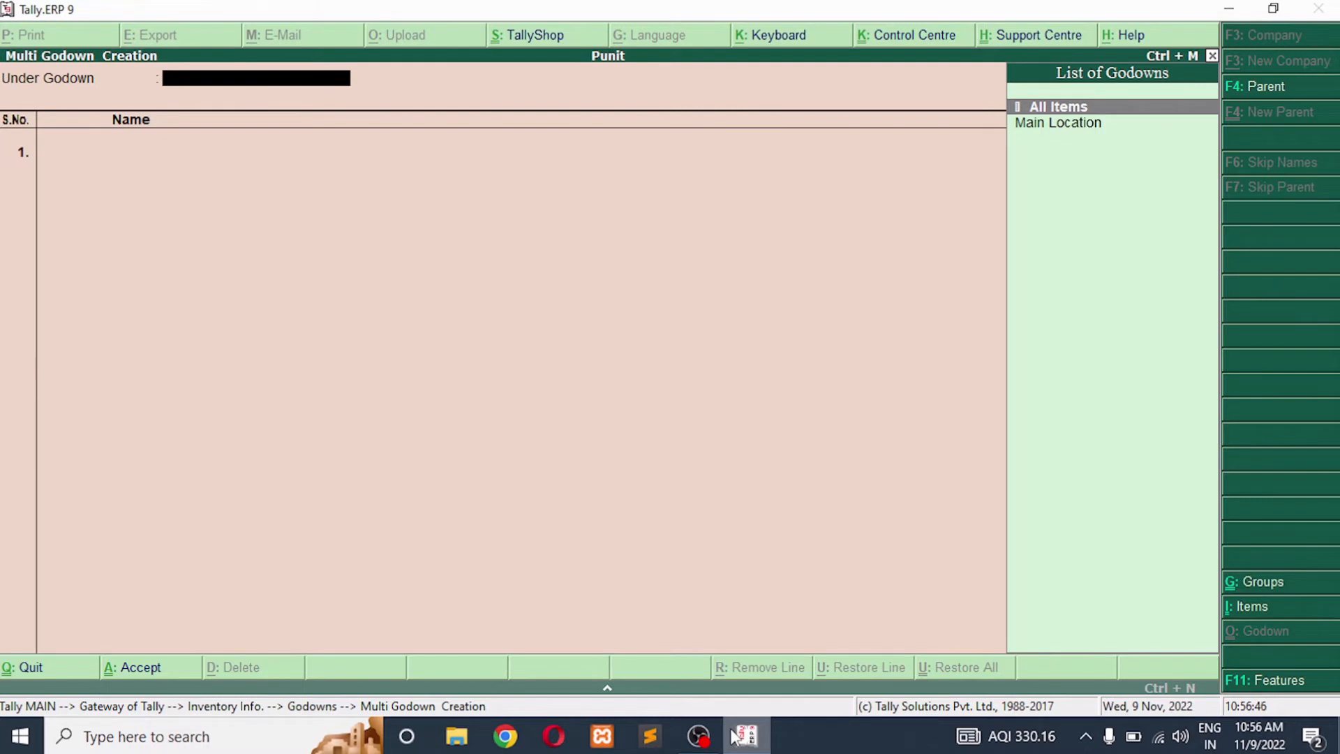
{"action": "key", "text": "Return"}
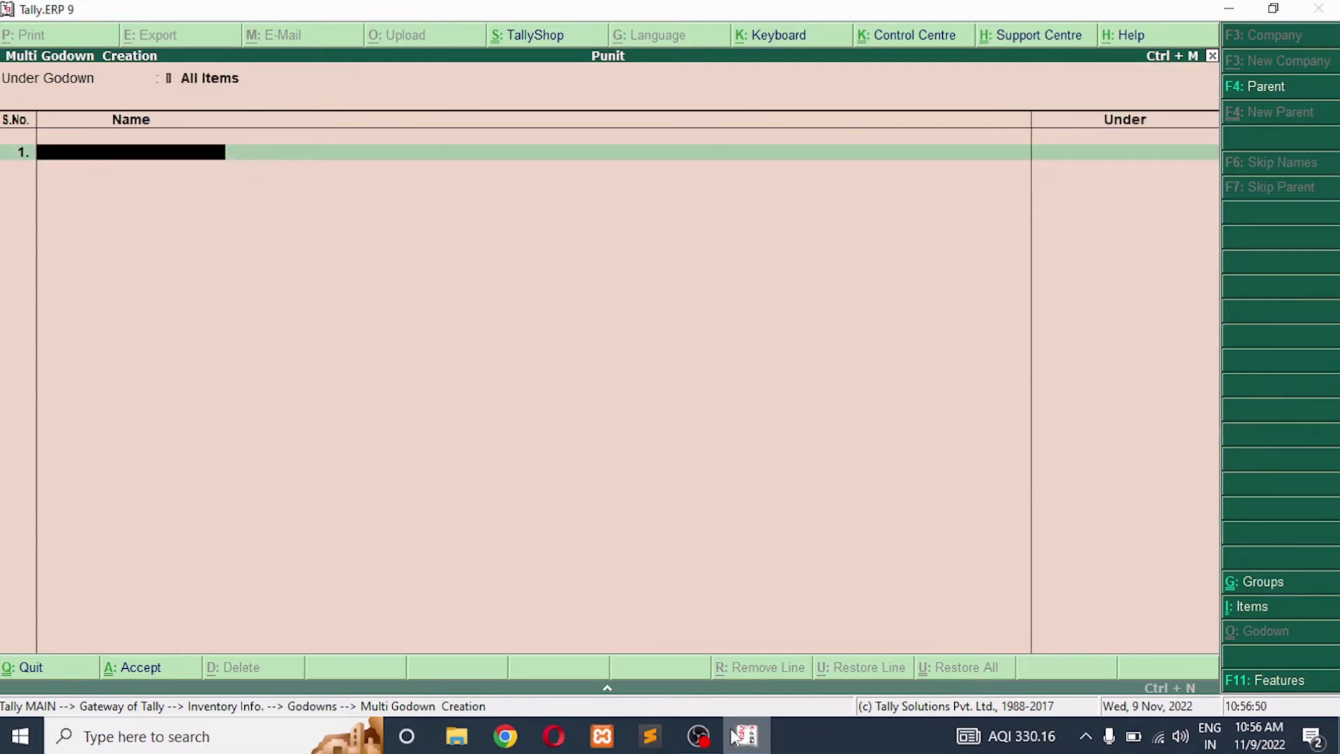
{"action": "type", "text": "Kidwai Nagar"}
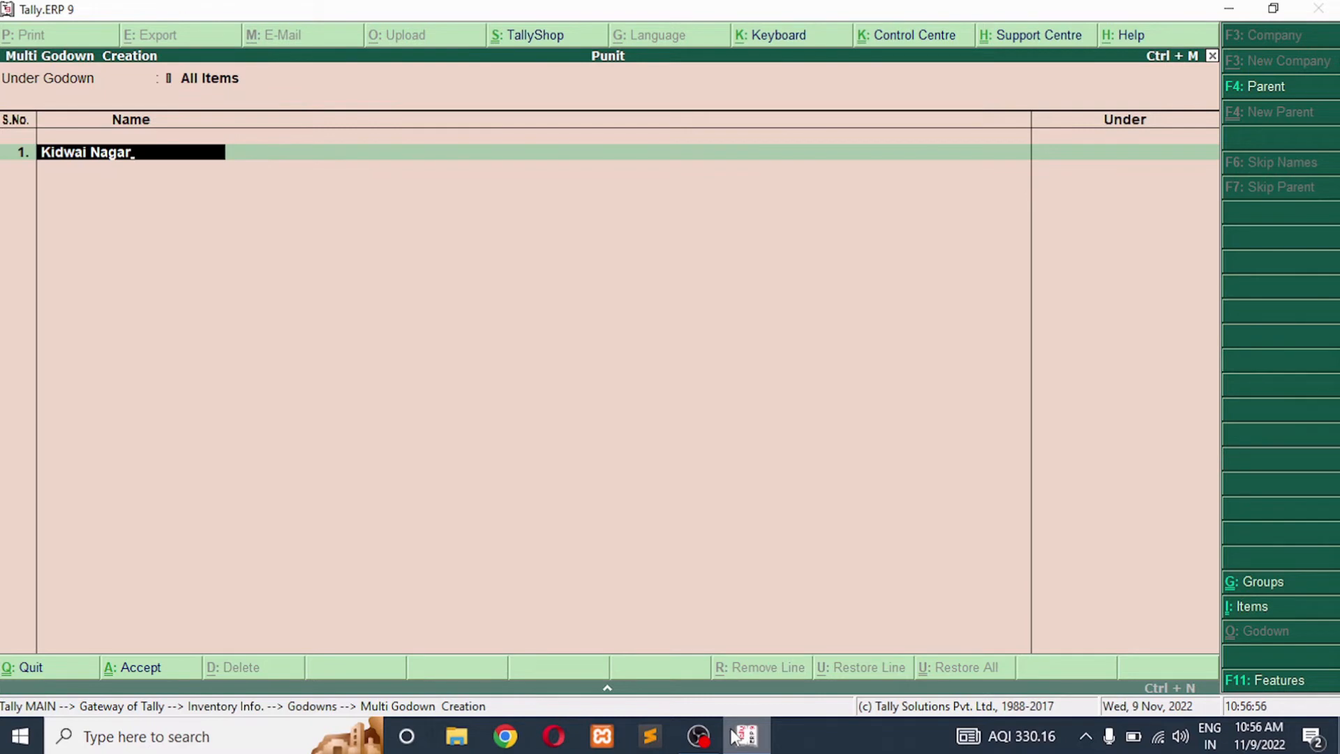
{"action": "key", "text": "Return"}
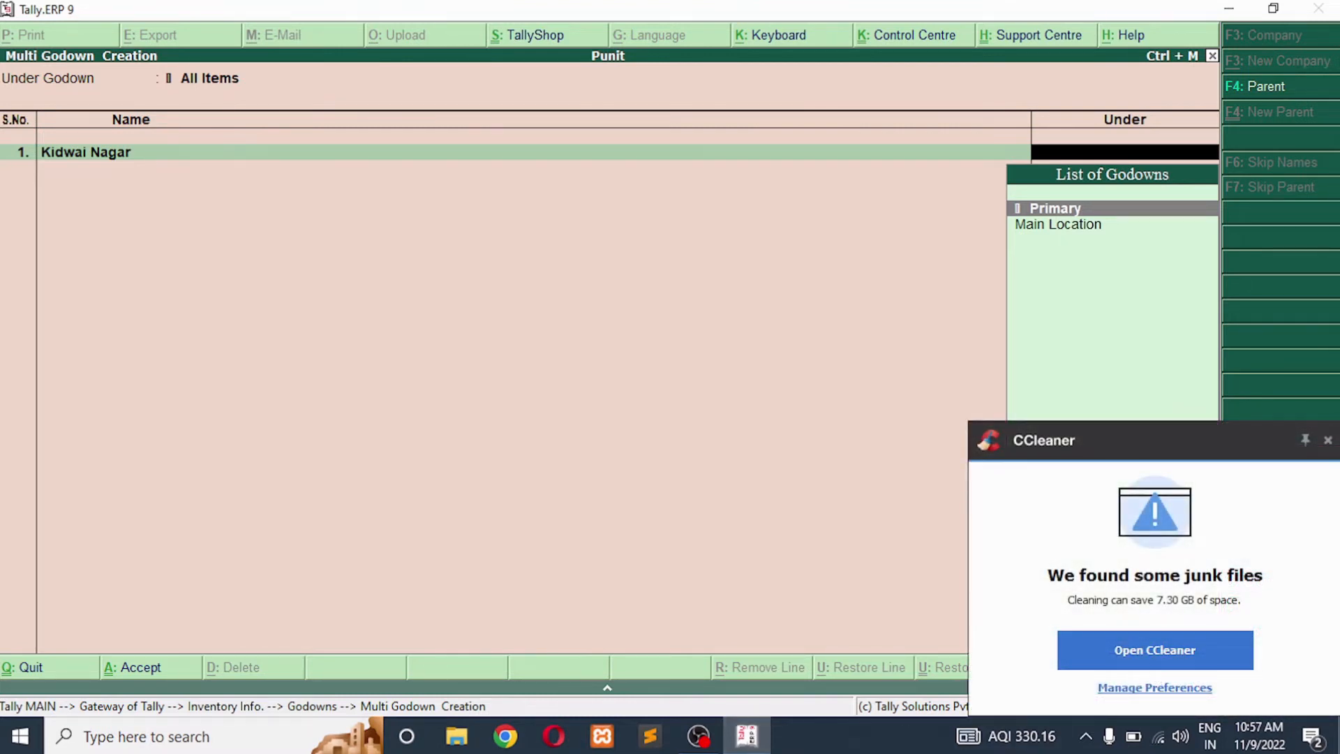
{"action": "left_click", "coordinate": [1328, 440]}
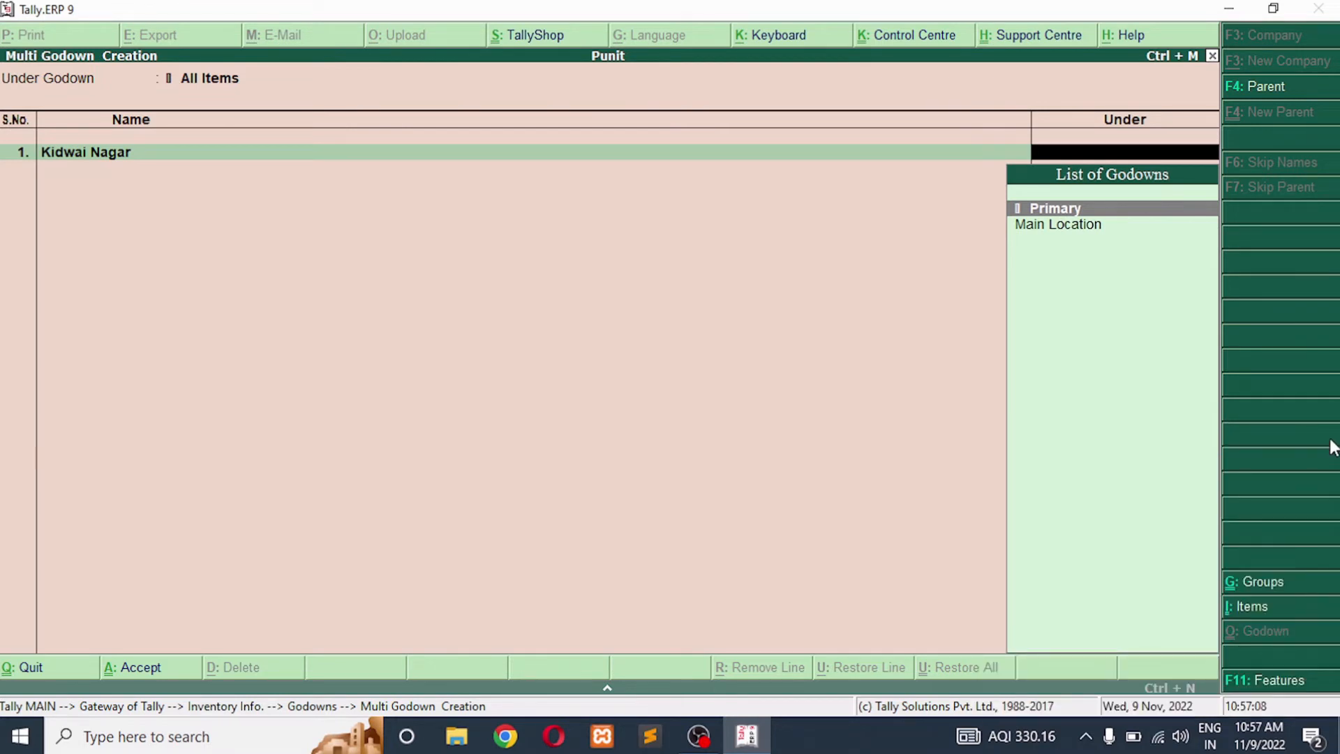
{"action": "key", "text": "Return"}
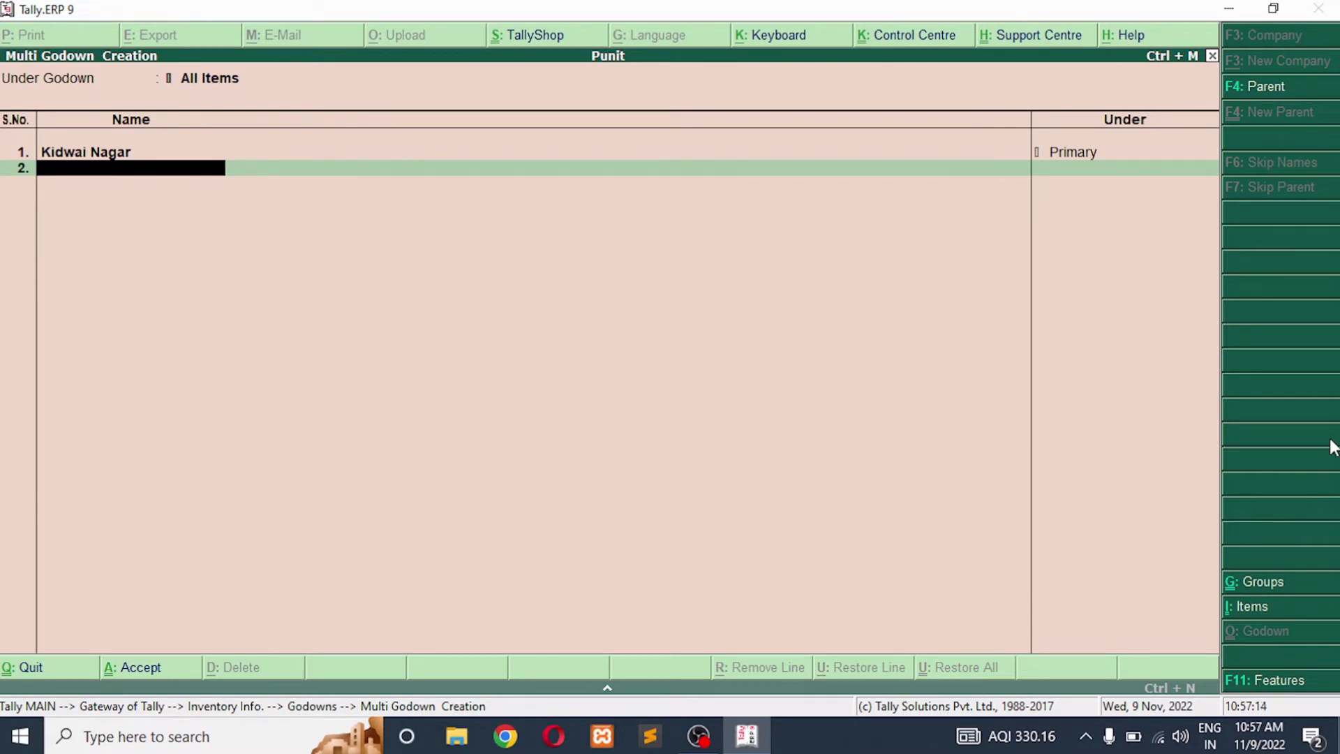
Add the godowns Saket Nagar and Naubasta under Primary and save the godown list.
{"action": "type", "text": "Saket Nagar"}
{"action": "key", "text": "Return"}
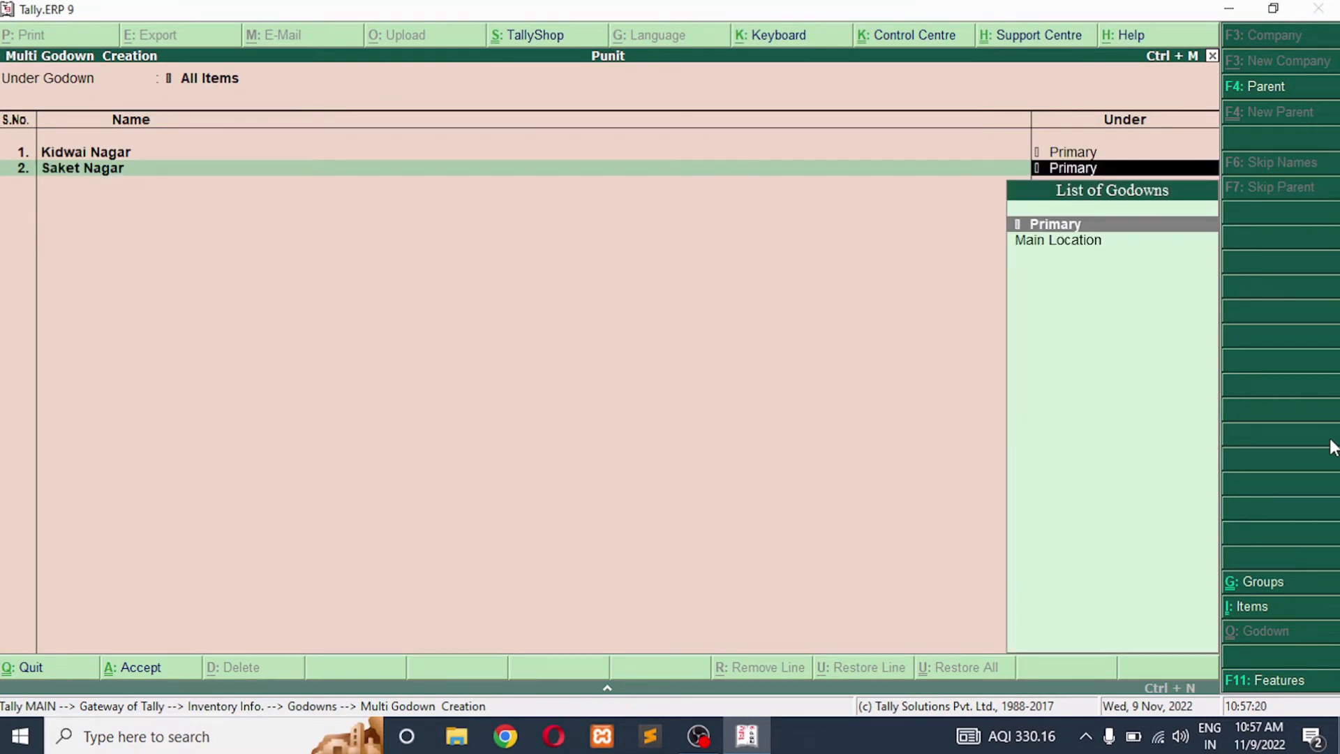
{"action": "key", "text": "Return"}
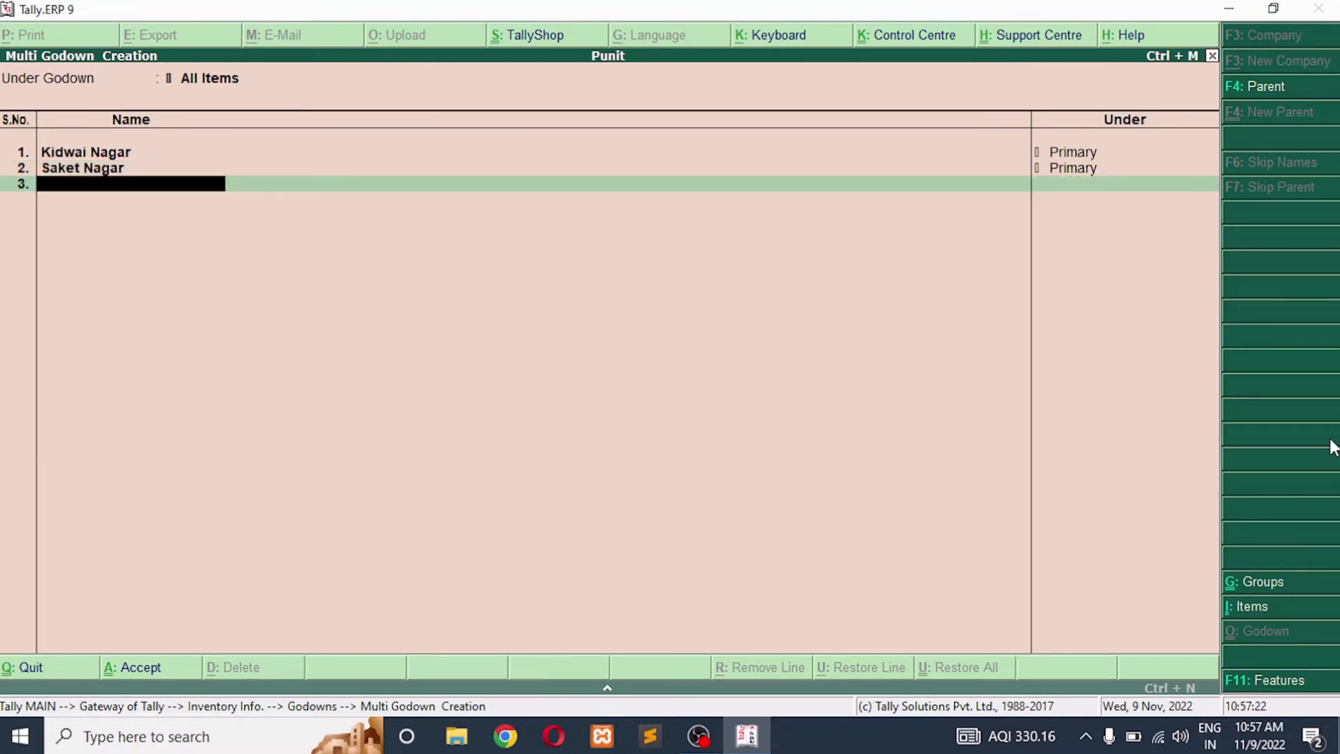
{"action": "type", "text": "Naubasta"}
{"action": "key", "text": "Return"}
{"action": "key", "text": "Return"}
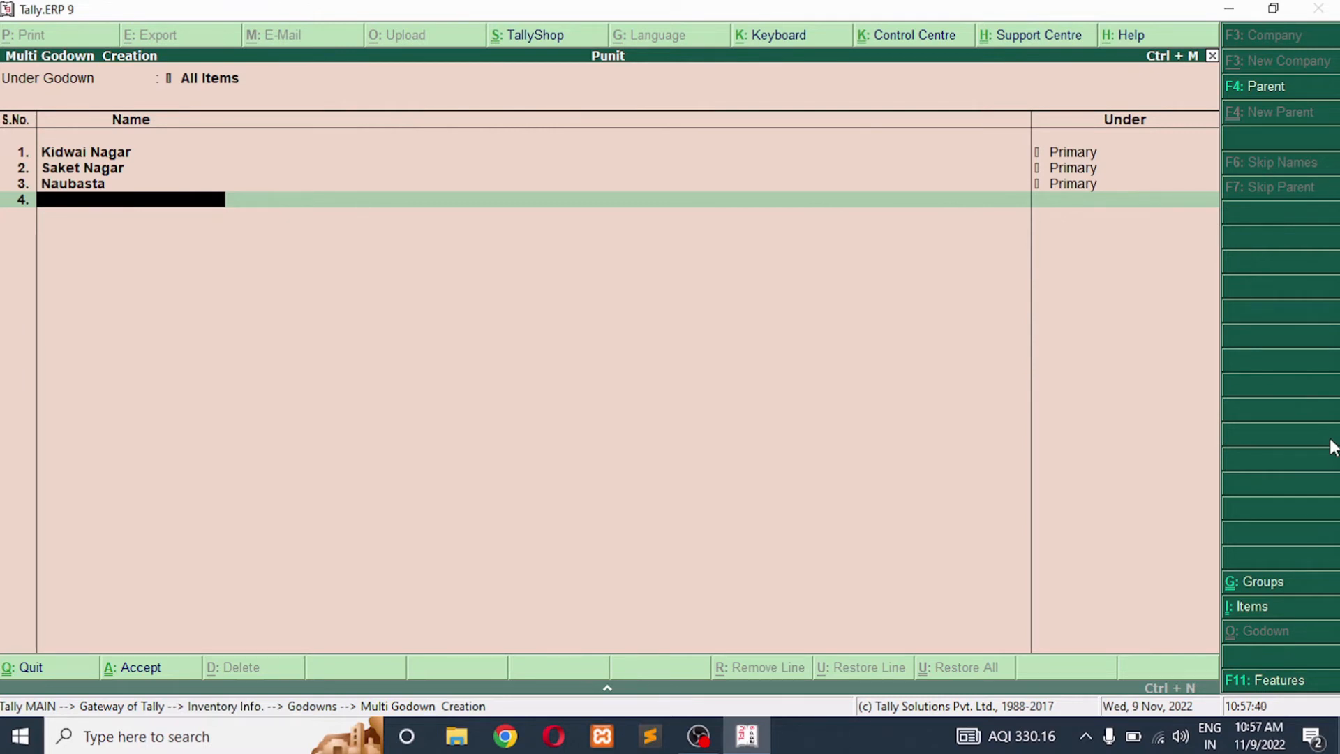
{"action": "key", "text": "ctrl+a"}
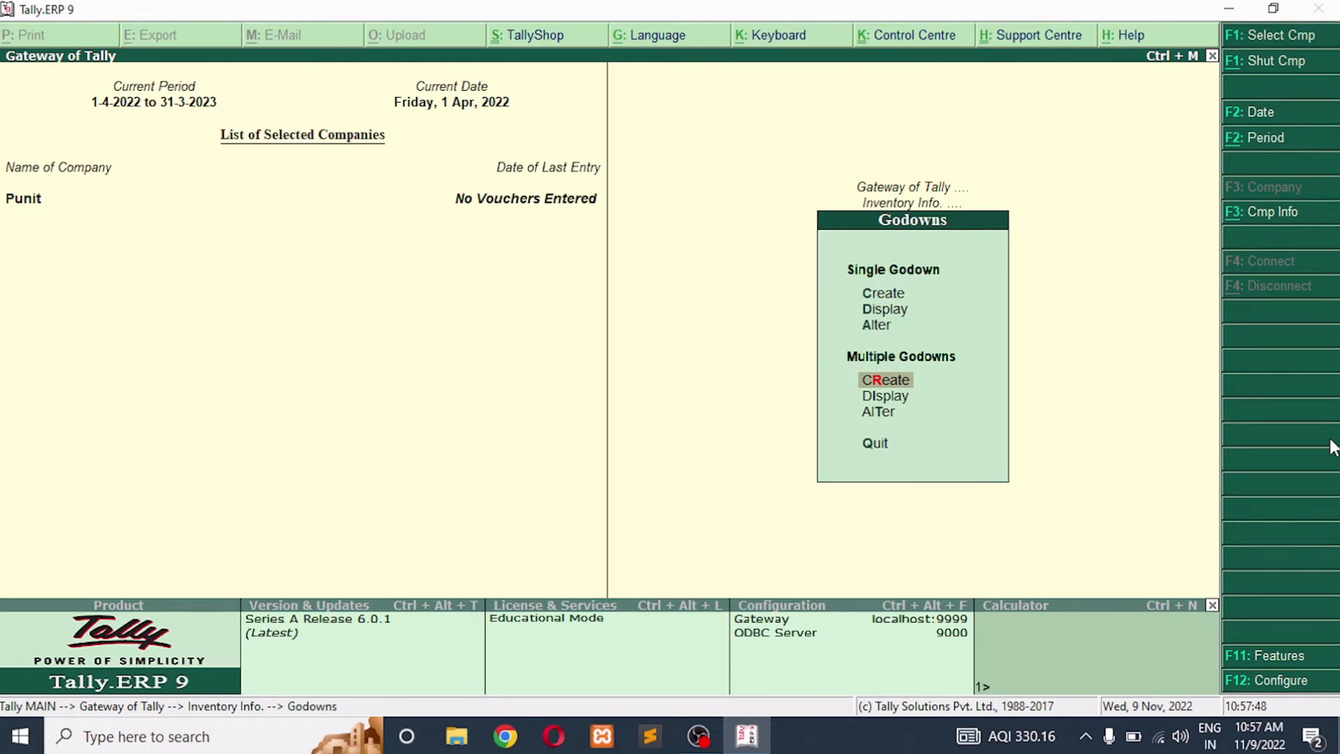
{"action": "key", "text": "Escape"}
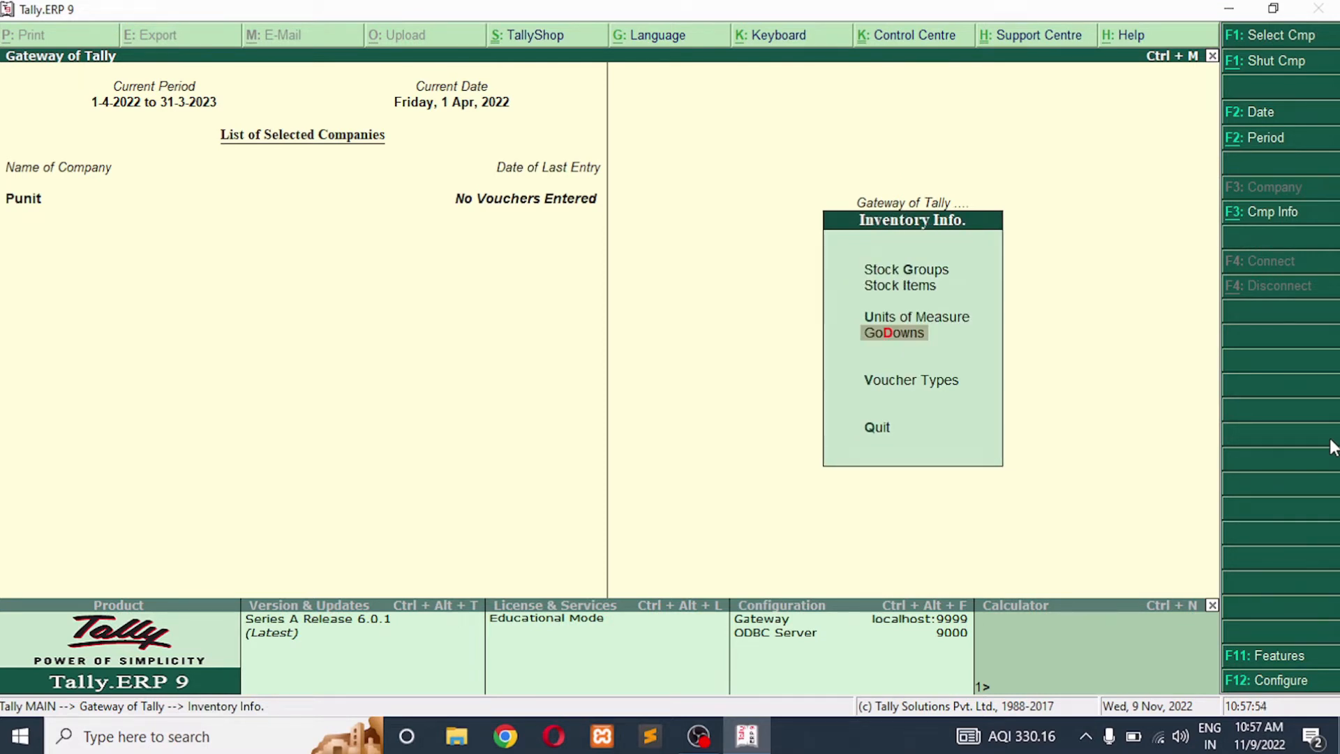
Create a simple unit of measure with symbol pcs, formal name Pieces and 0 decimal places.
{"action": "key", "text": "Up"}
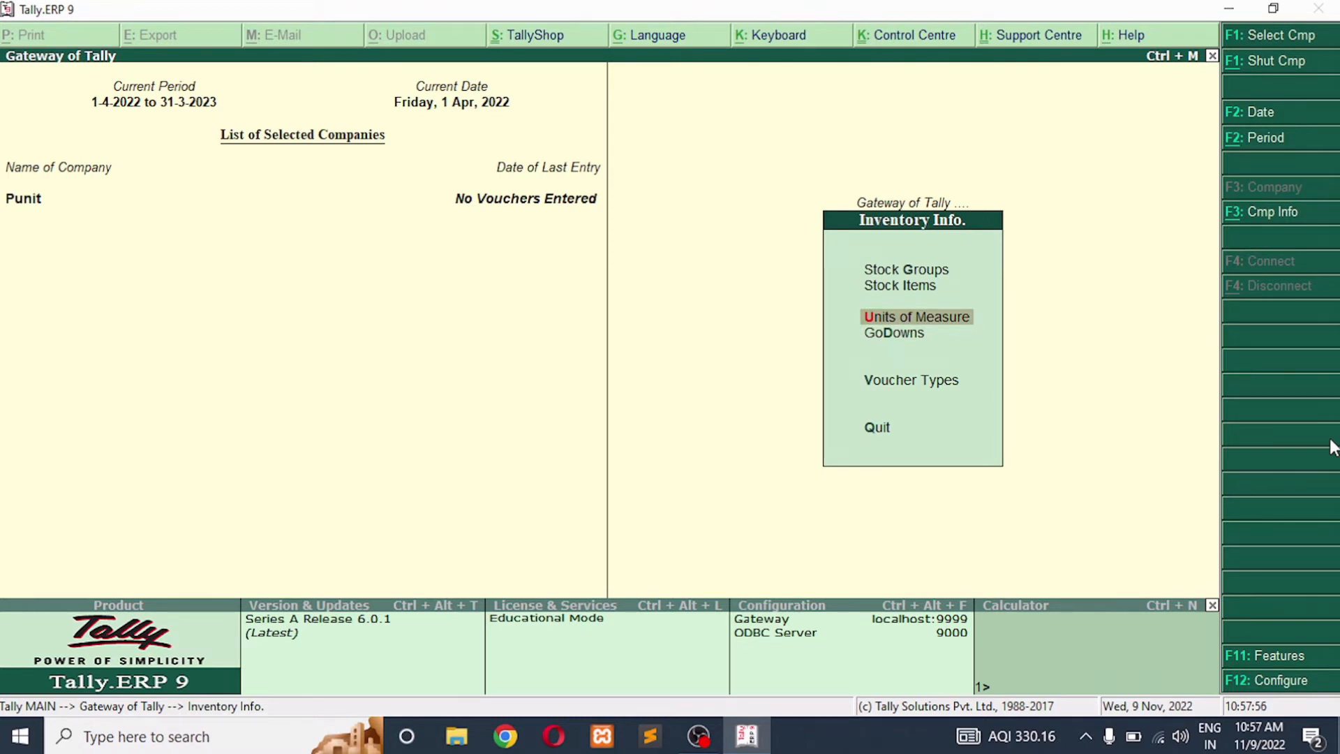
{"action": "key", "text": "Return"}
{"action": "key", "text": "Return"}
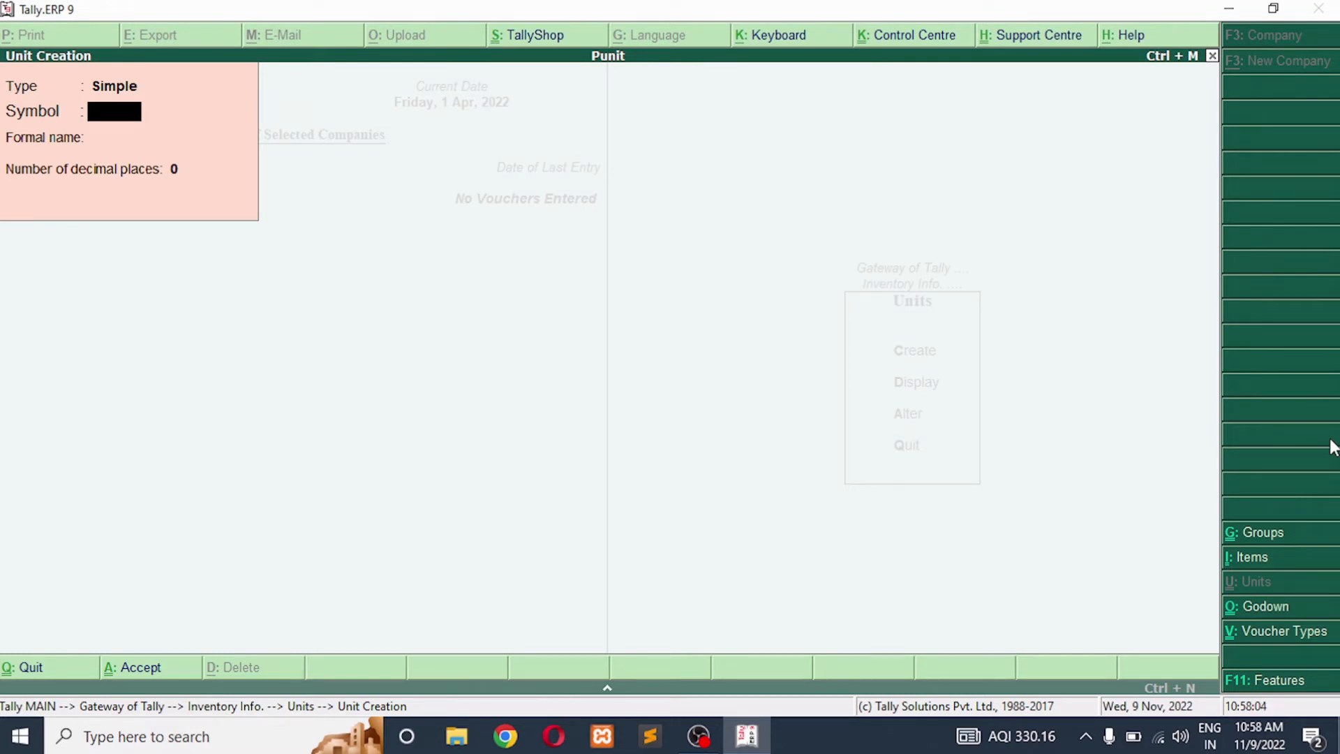
{"action": "type", "text": "pcs"}
{"action": "key", "text": "Return"}
{"action": "type", "text": "Pieces"}
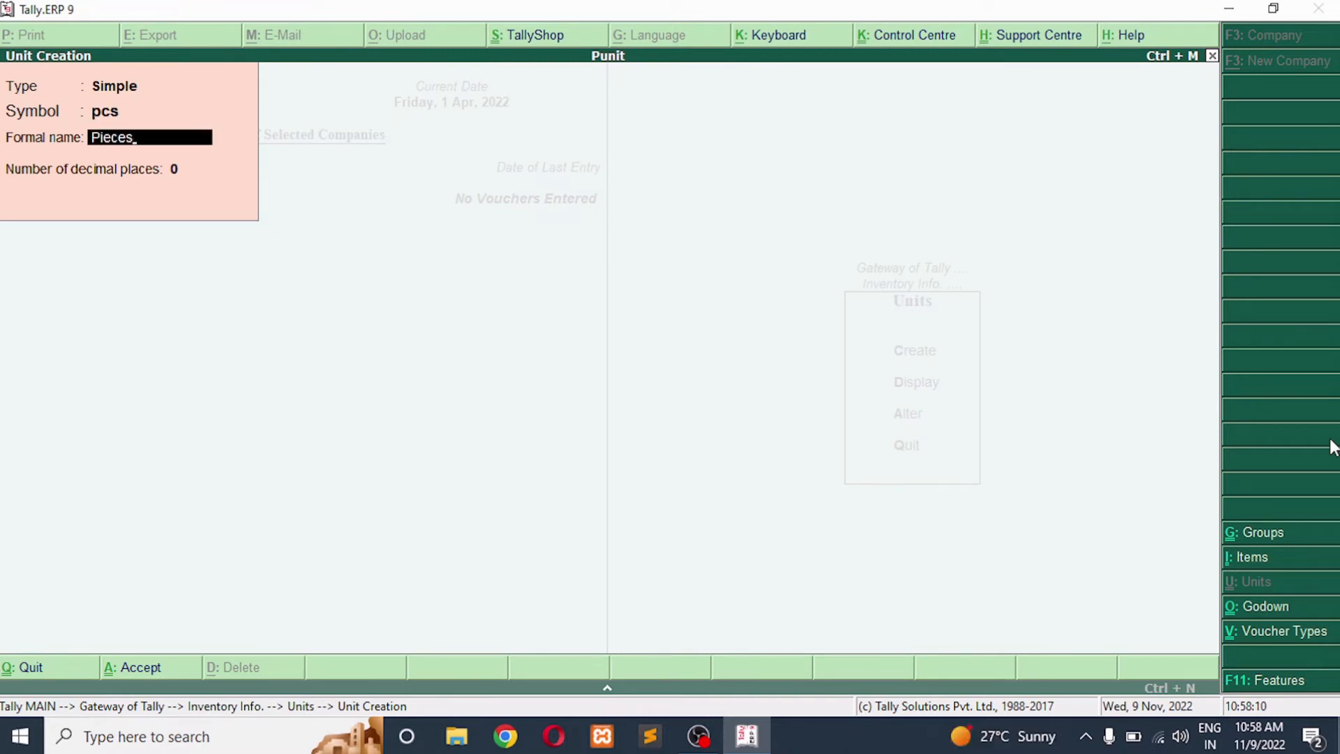
{"action": "key", "text": "Return"}
{"action": "key", "text": "Return"}
{"action": "key", "text": "Return"}
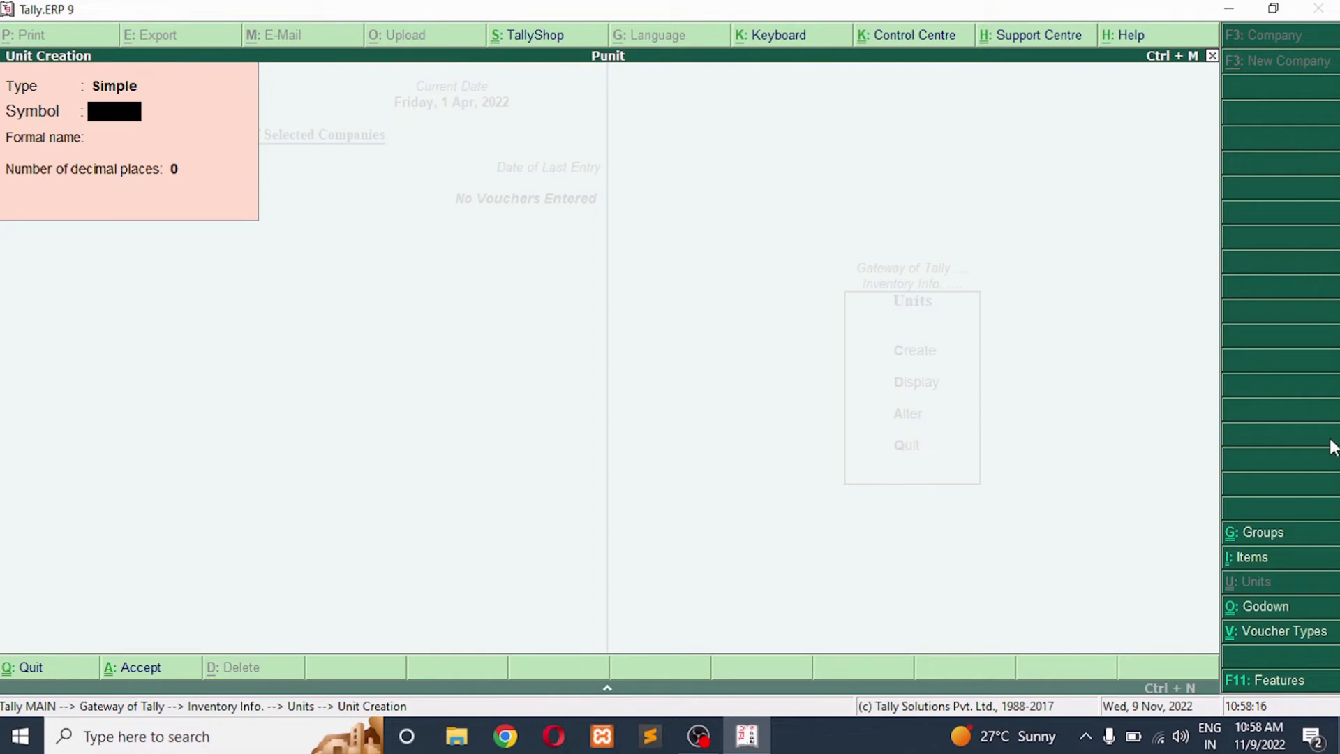
{"action": "key", "text": "Escape"}
{"action": "key", "text": "y"}
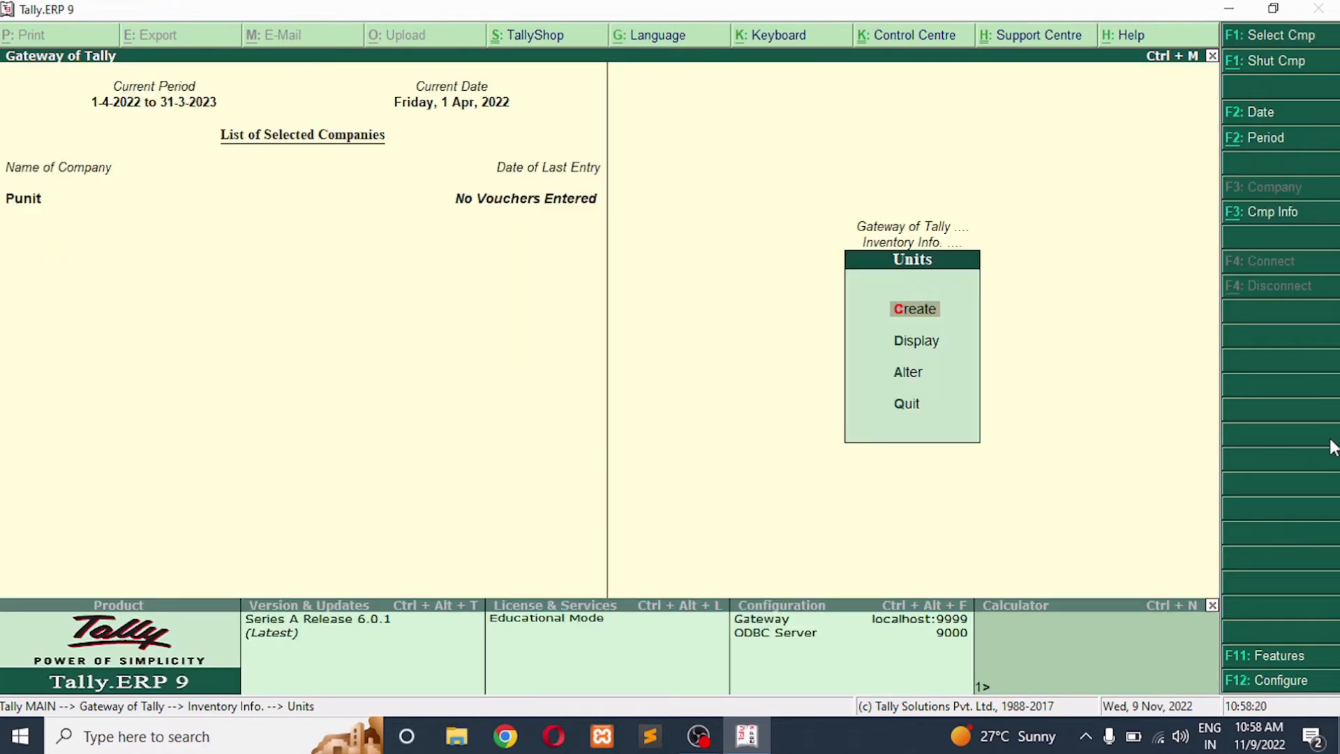
{"action": "key", "text": "Escape"}
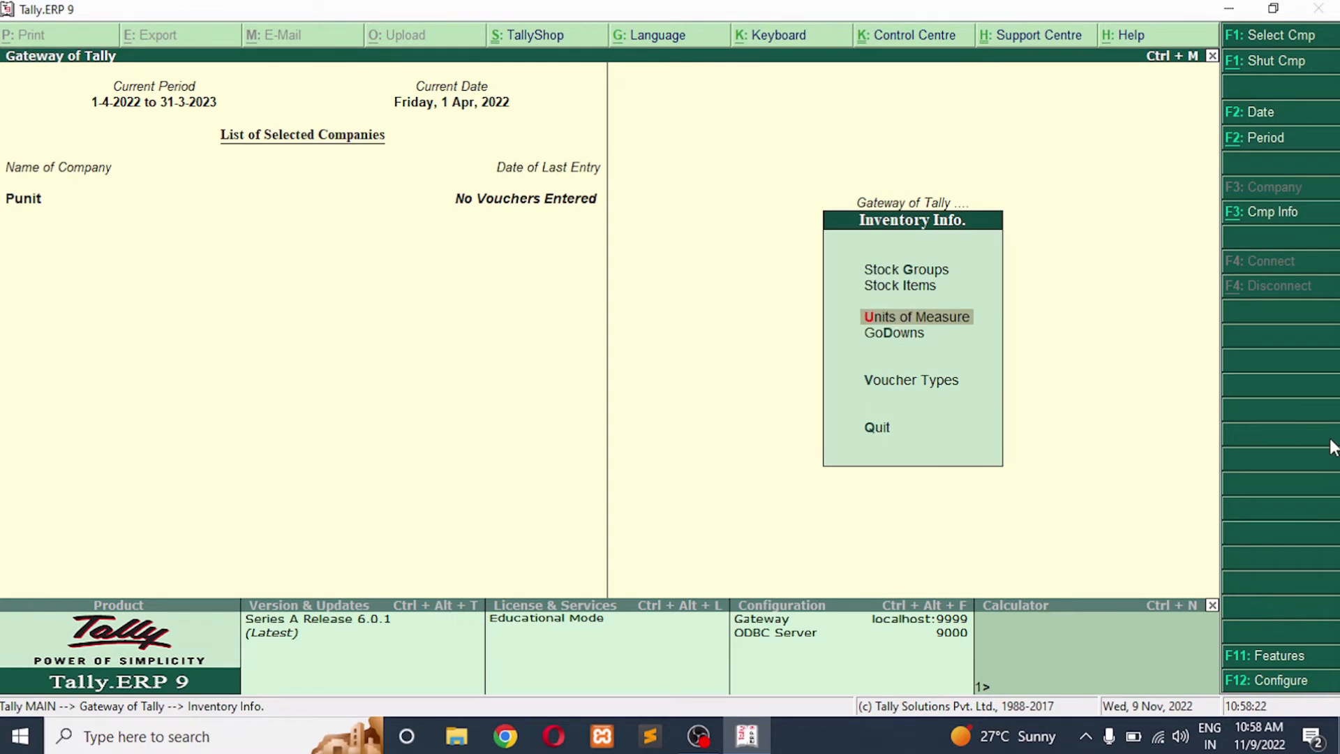
Begin creating multiple stock items for All Items, entering Dell Computer I3 under Primary with pcs as its unit.
{"action": "key", "text": "Up"}
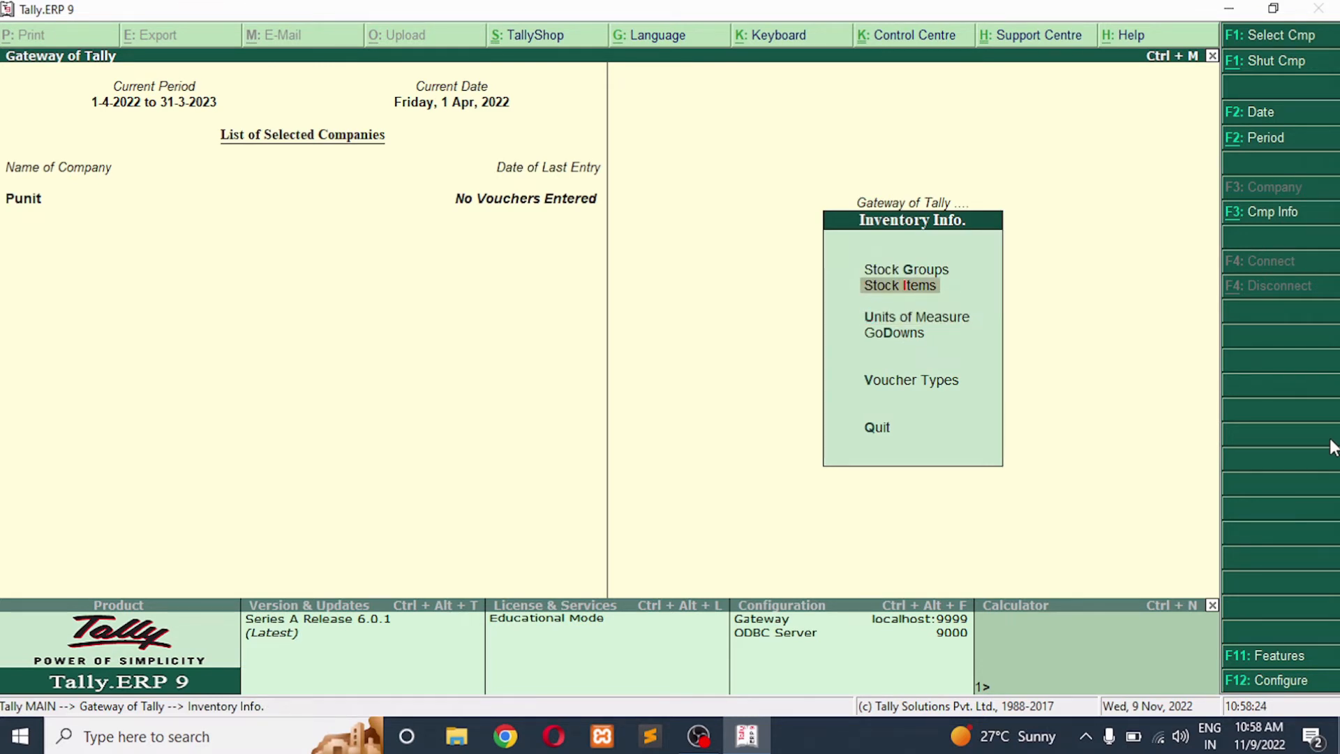
{"action": "key", "text": "Return"}
{"action": "key", "text": "Down"}
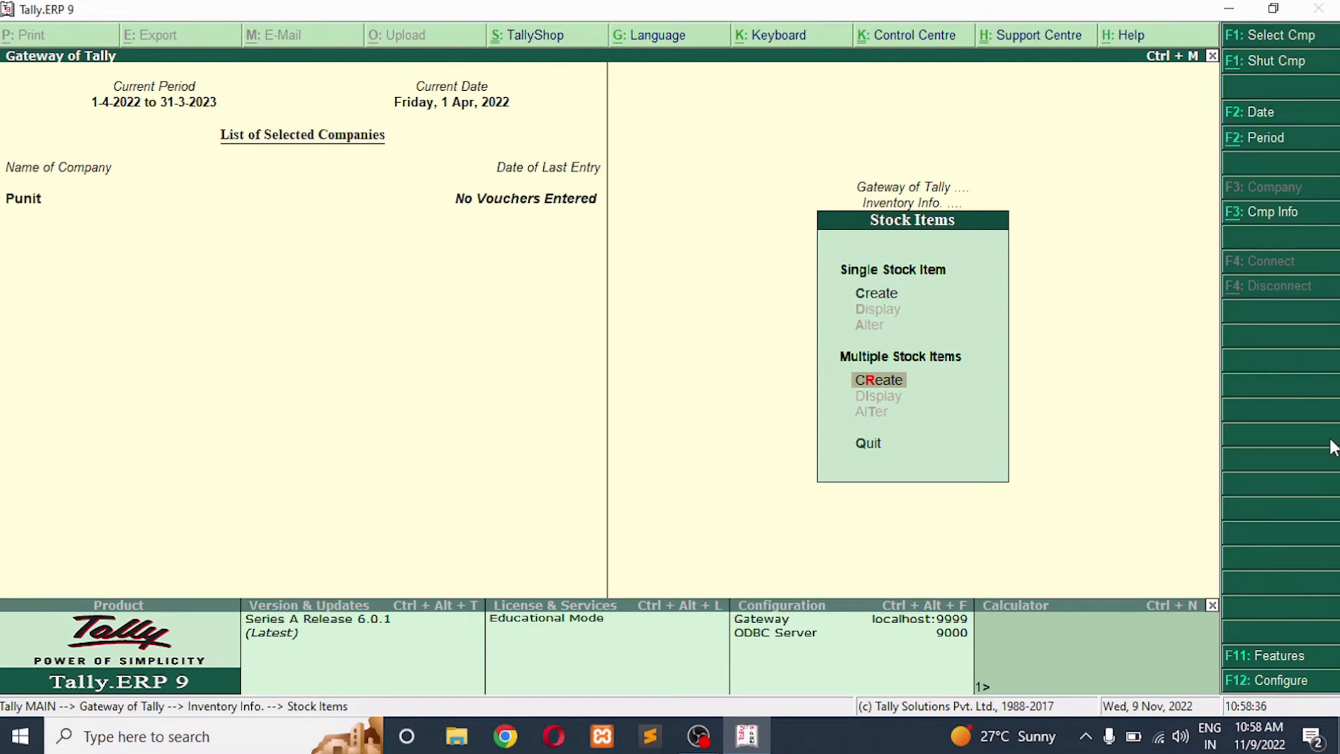
{"action": "key", "text": "Return"}
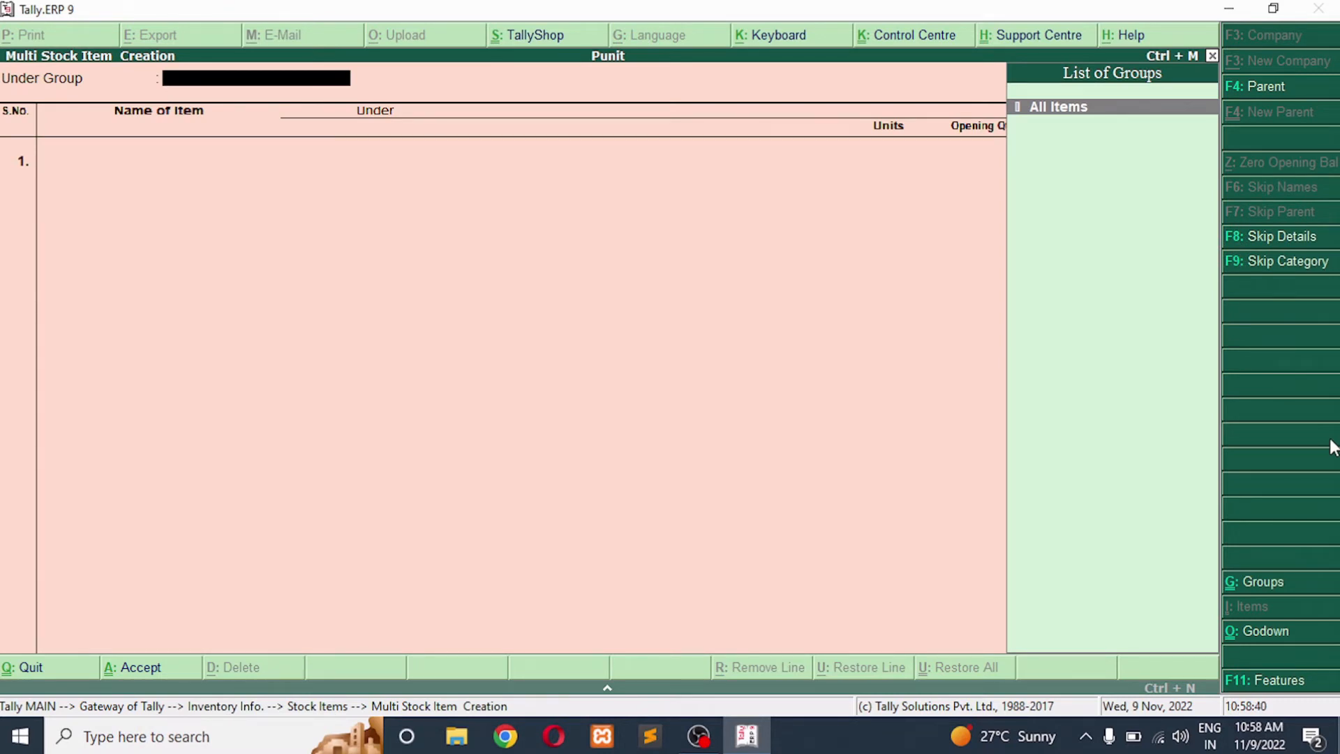
{"action": "key", "text": "Return"}
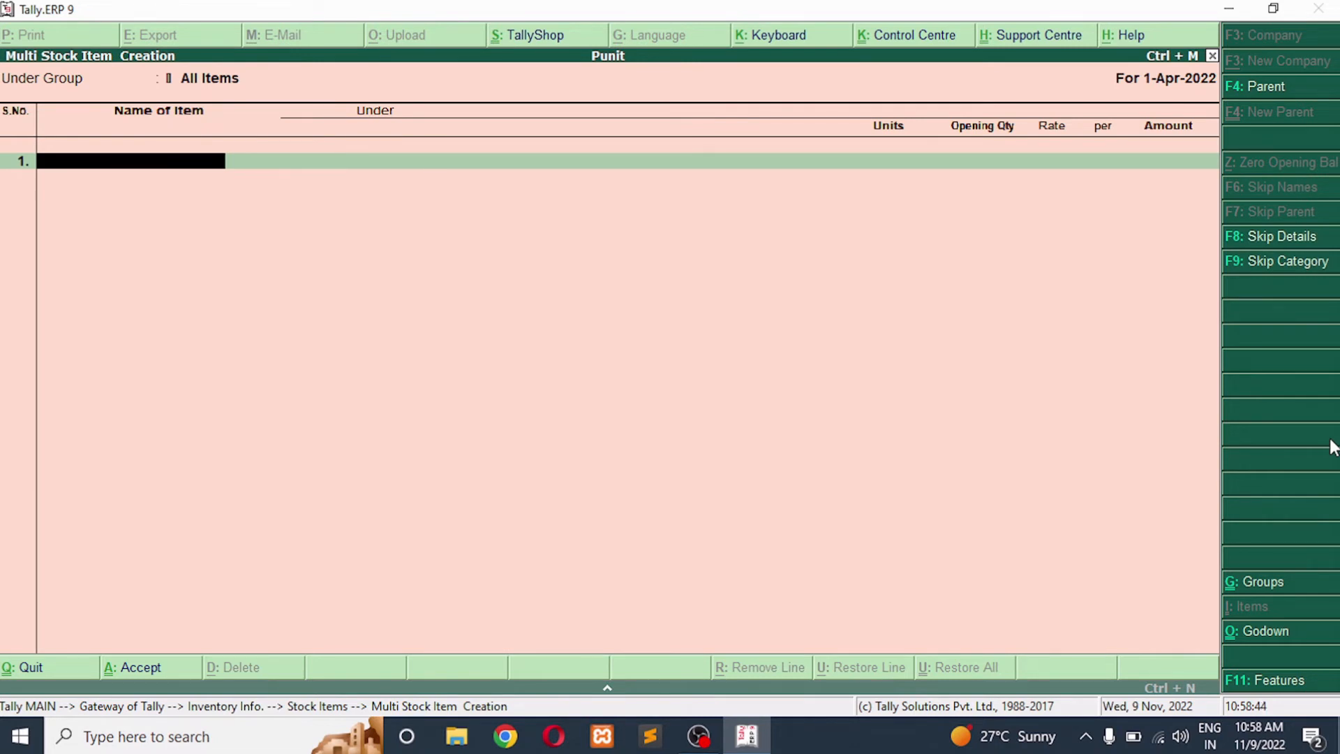
{"action": "type", "text": "Dell Computer I3"}
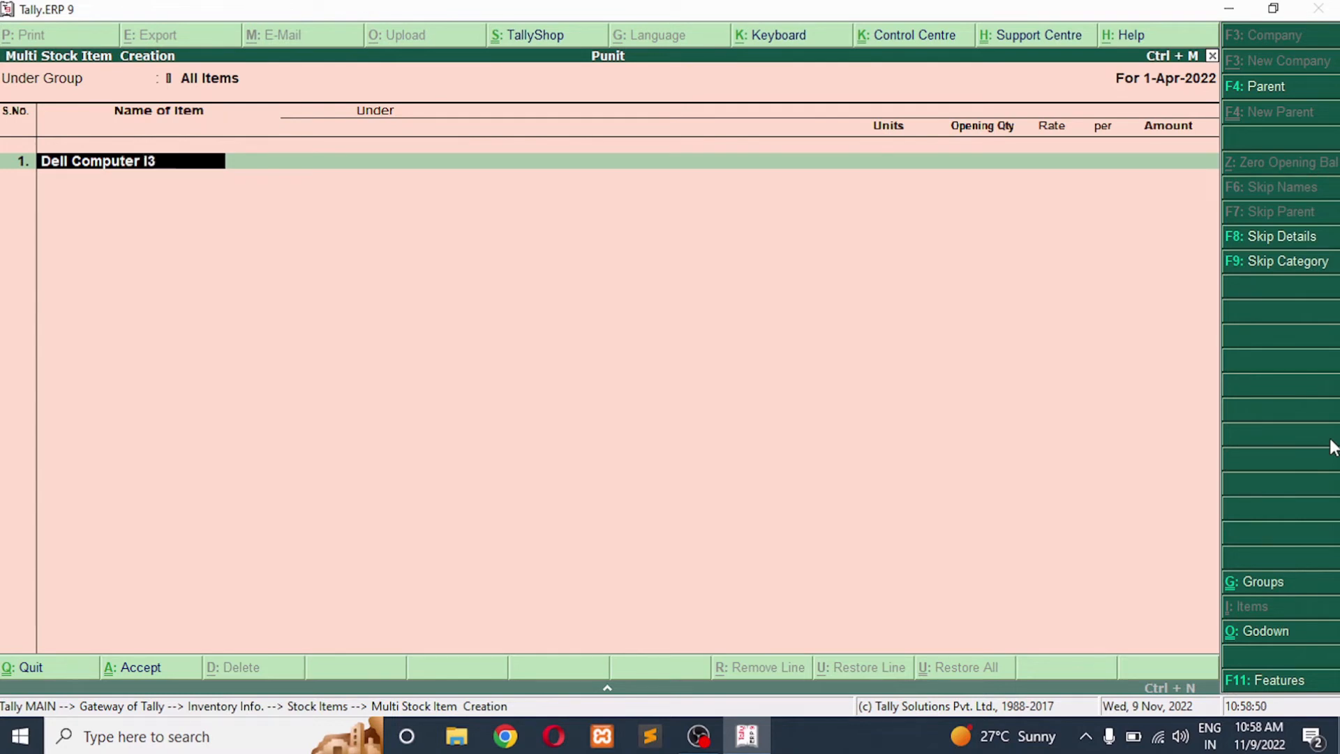
{"action": "key", "text": "Return"}
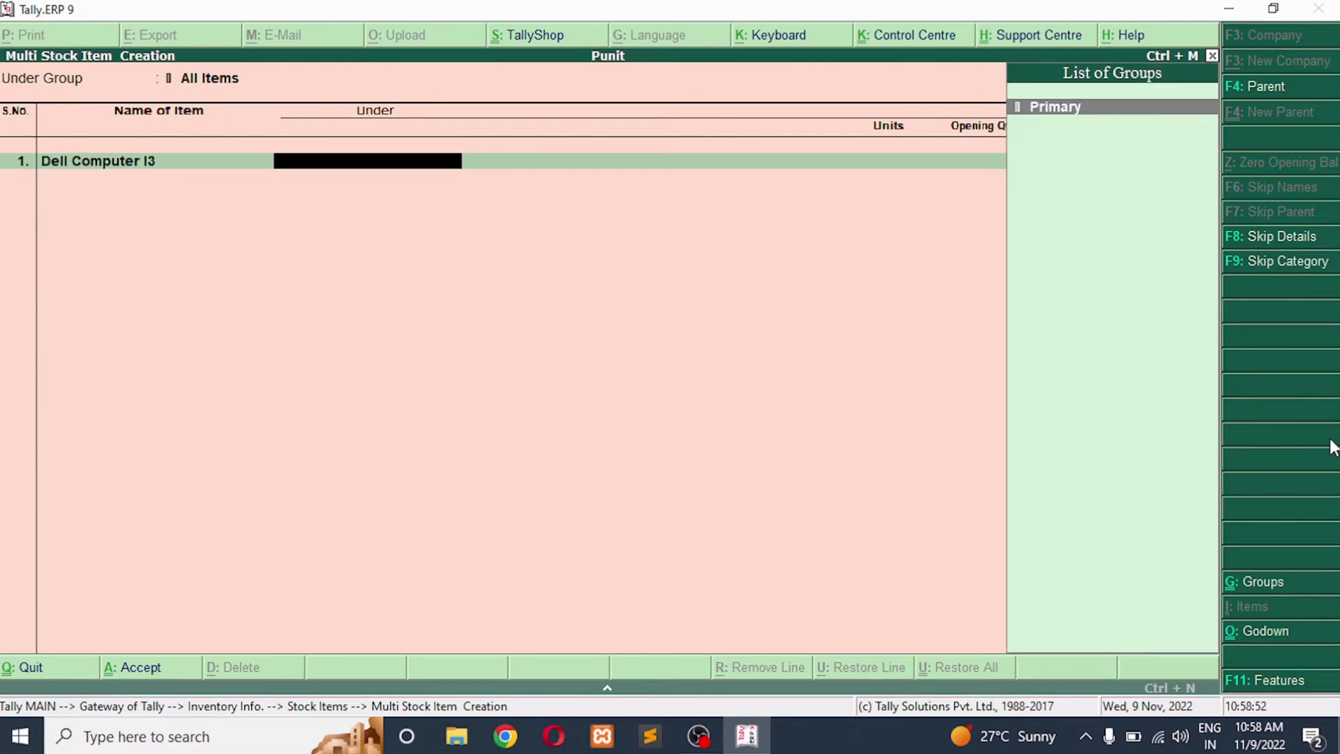
{"action": "key", "text": "Return"}
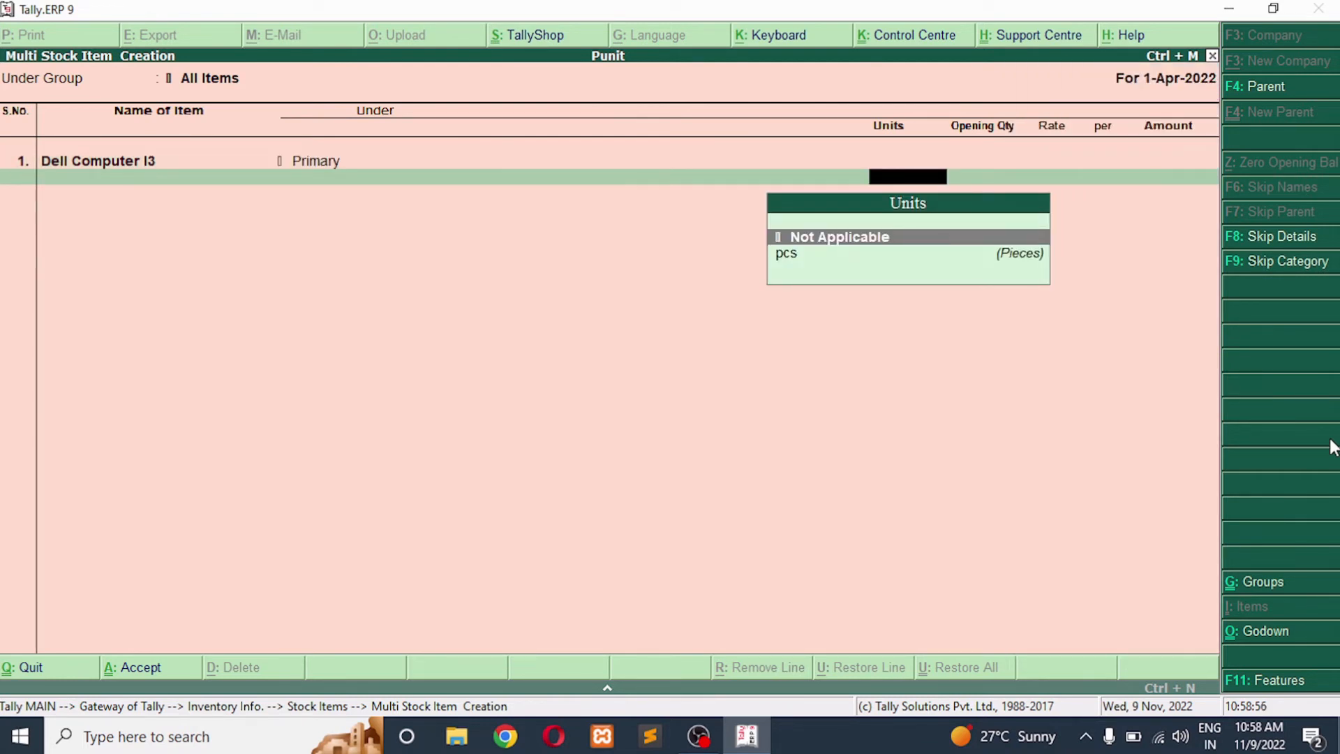
{"action": "key", "text": "Down"}
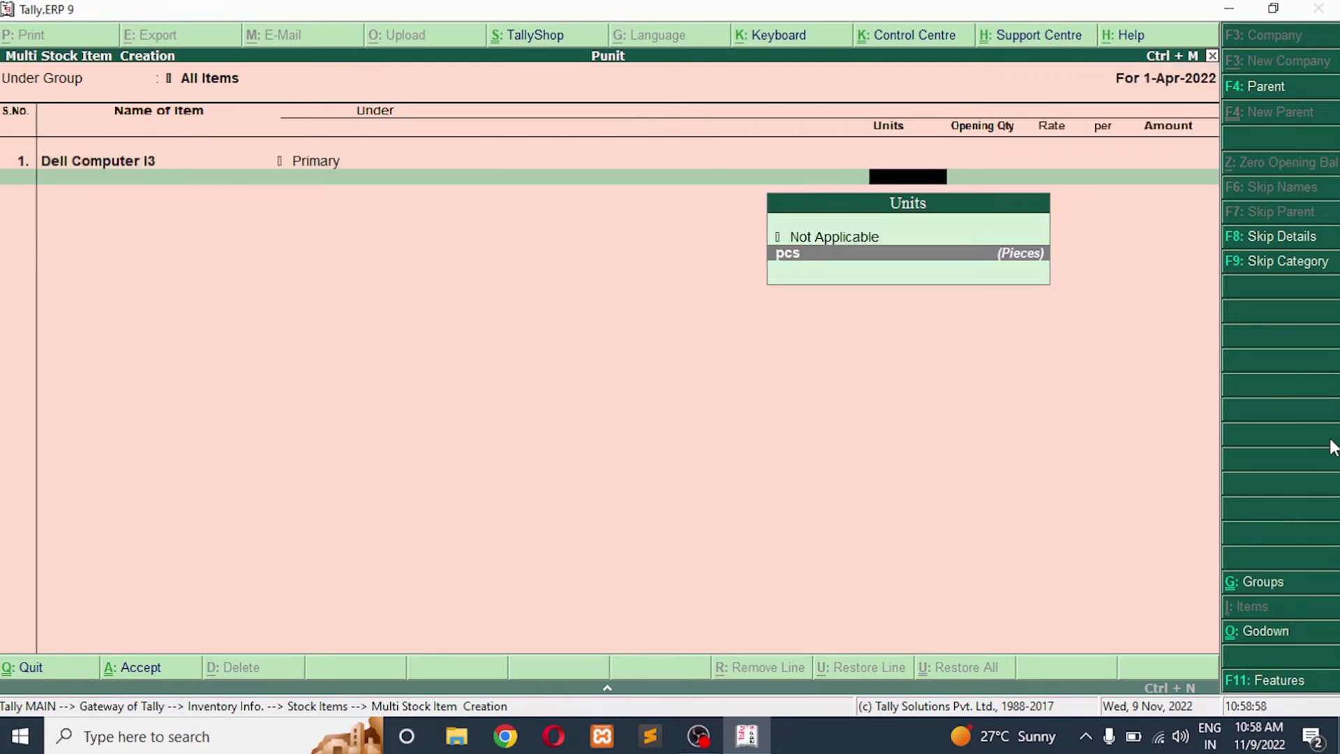
{"action": "key", "text": "Return"}
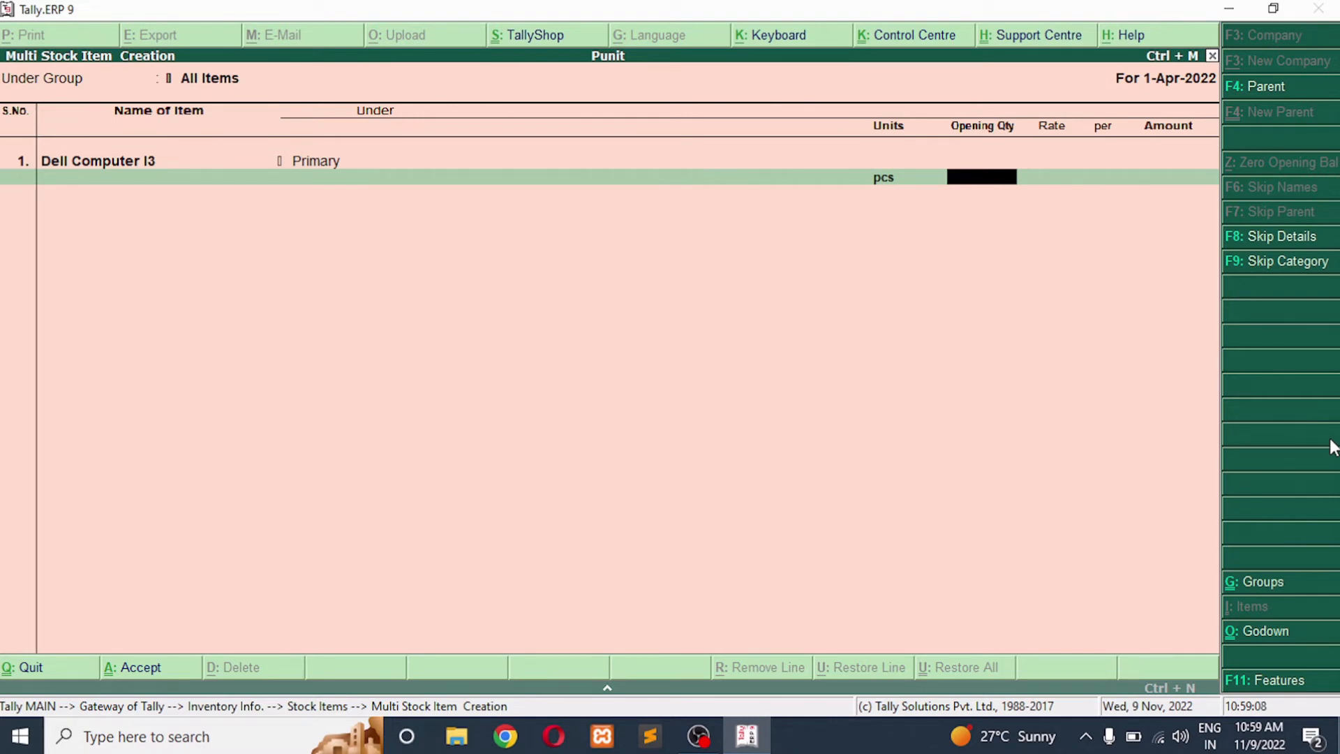
Give Dell Computer I3 an opening quantity of 50 pcs, allocated to the Kidwai Nagar godown at a rate of 15000.
{"action": "type", "text": "50"}
{"action": "key", "text": "Return"}
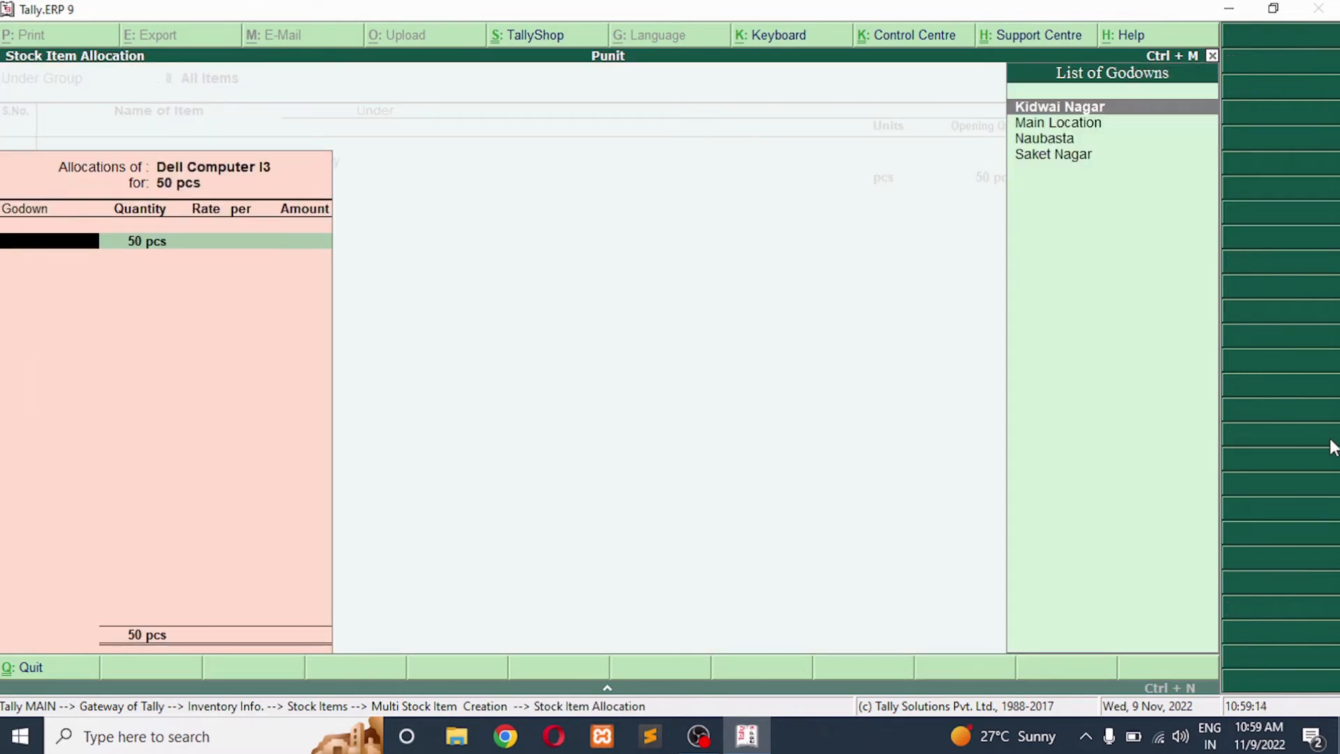
{"action": "key", "text": "Return"}
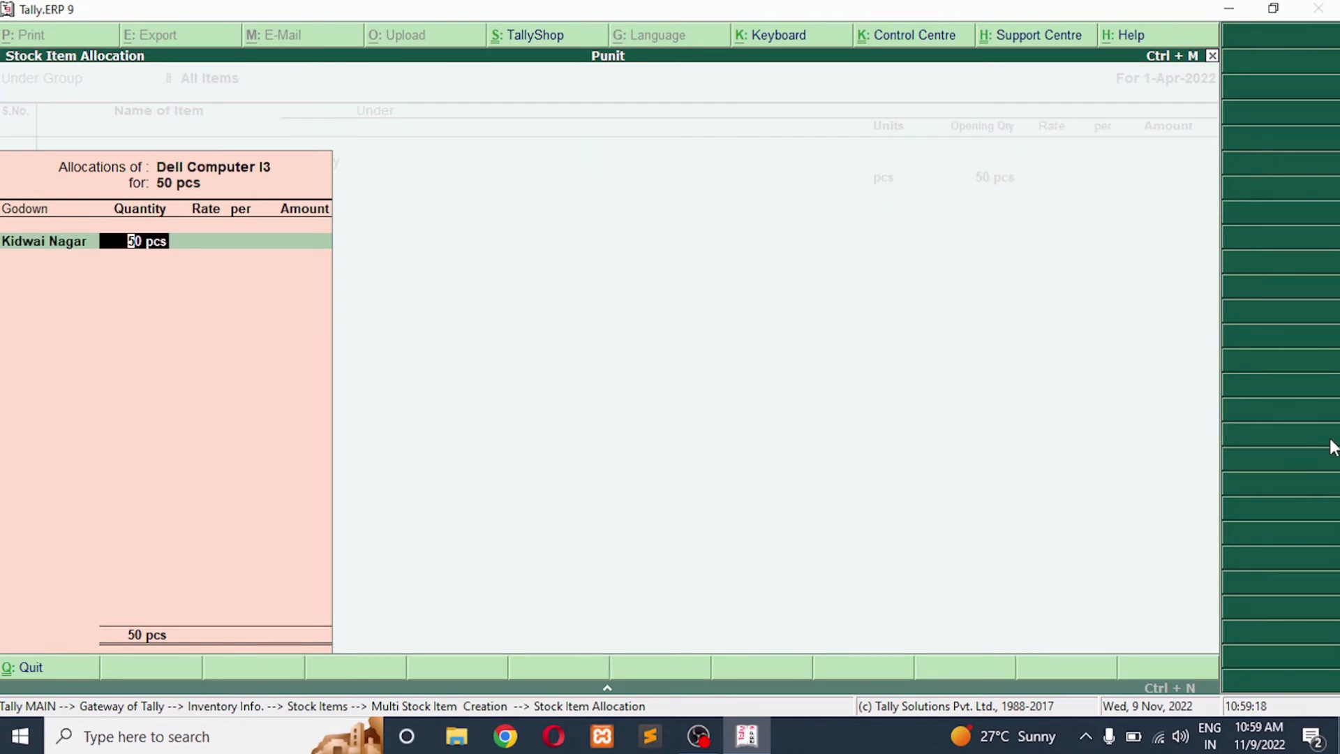
{"action": "key", "text": "Return"}
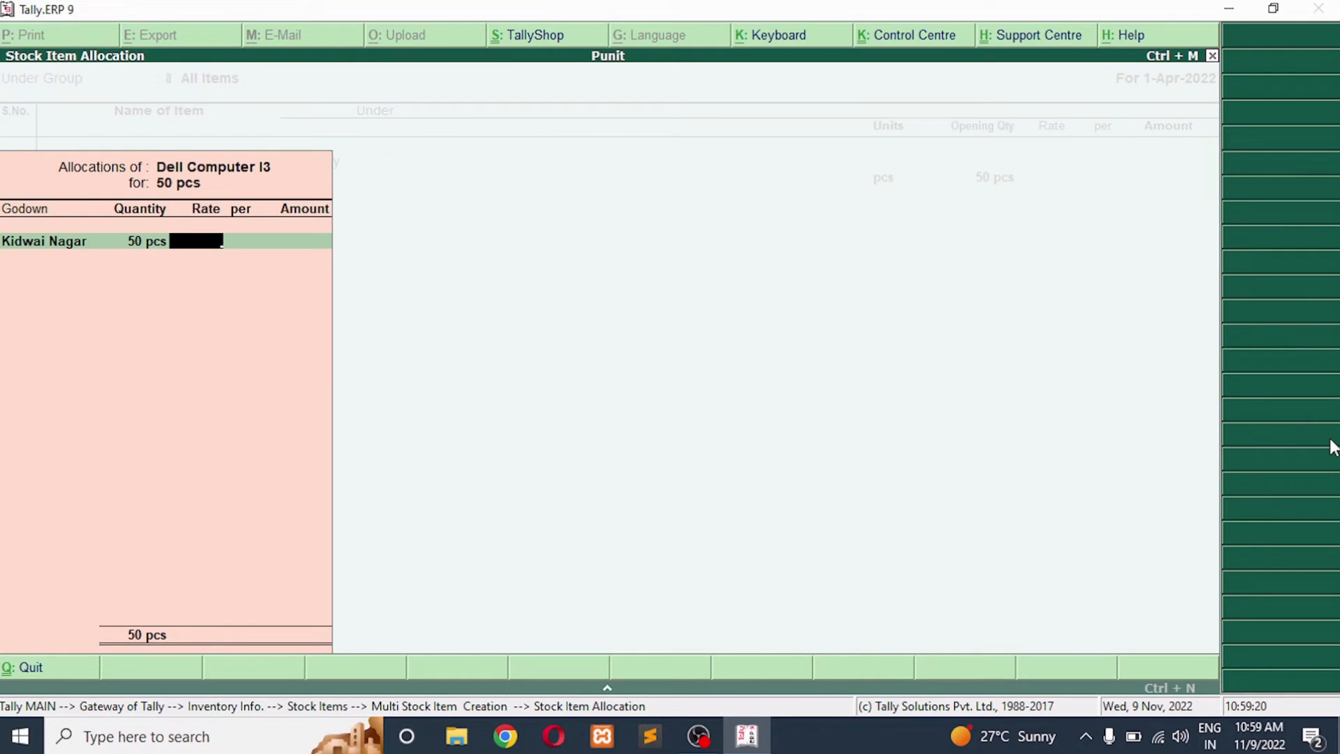
{"action": "type", "text": "15000"}
{"action": "key", "text": "Return"}
{"action": "key", "text": "Return"}
{"action": "key", "text": "Return"}
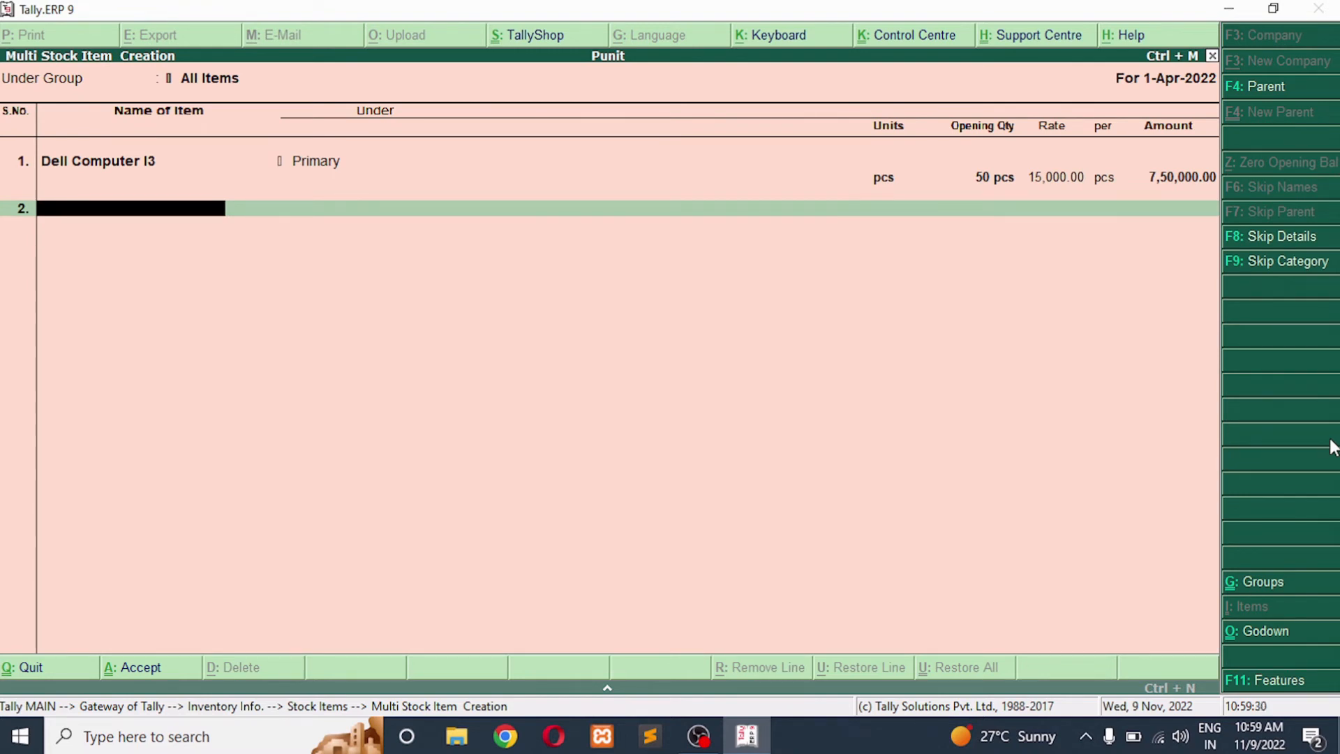
Add Hp Computer I5 as the second stock item under Primary with pcs as its unit.
{"action": "type", "text": "Hp computer i5"}
{"action": "key", "text": "Return"}
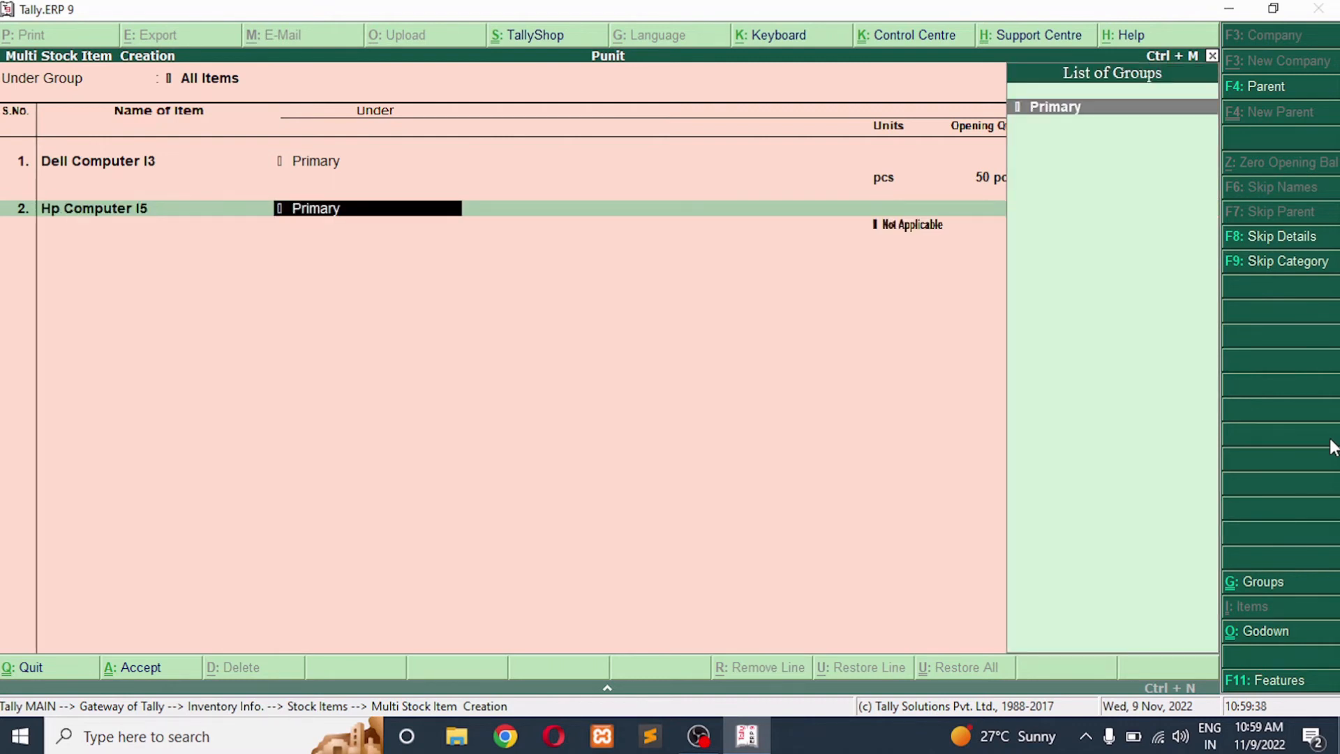
{"action": "key", "text": "Return"}
{"action": "key", "text": "Down"}
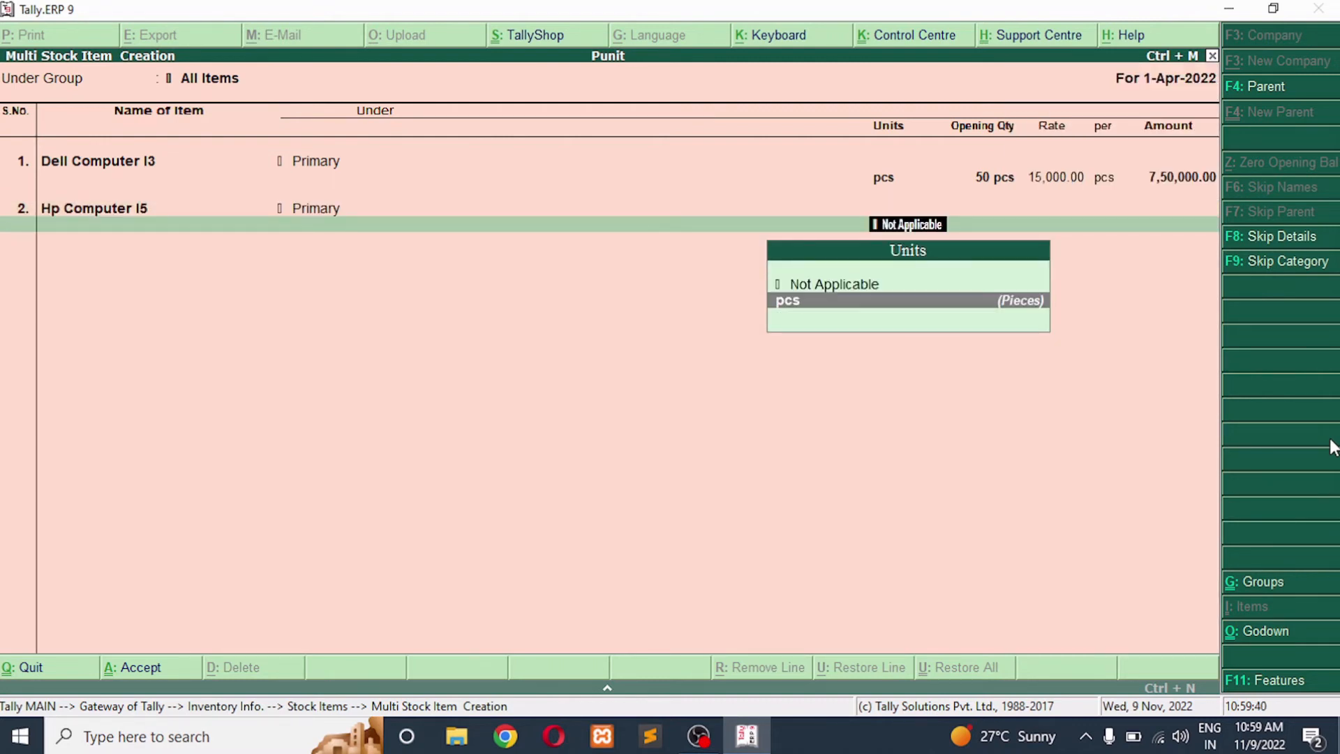
{"action": "key", "text": "Return"}
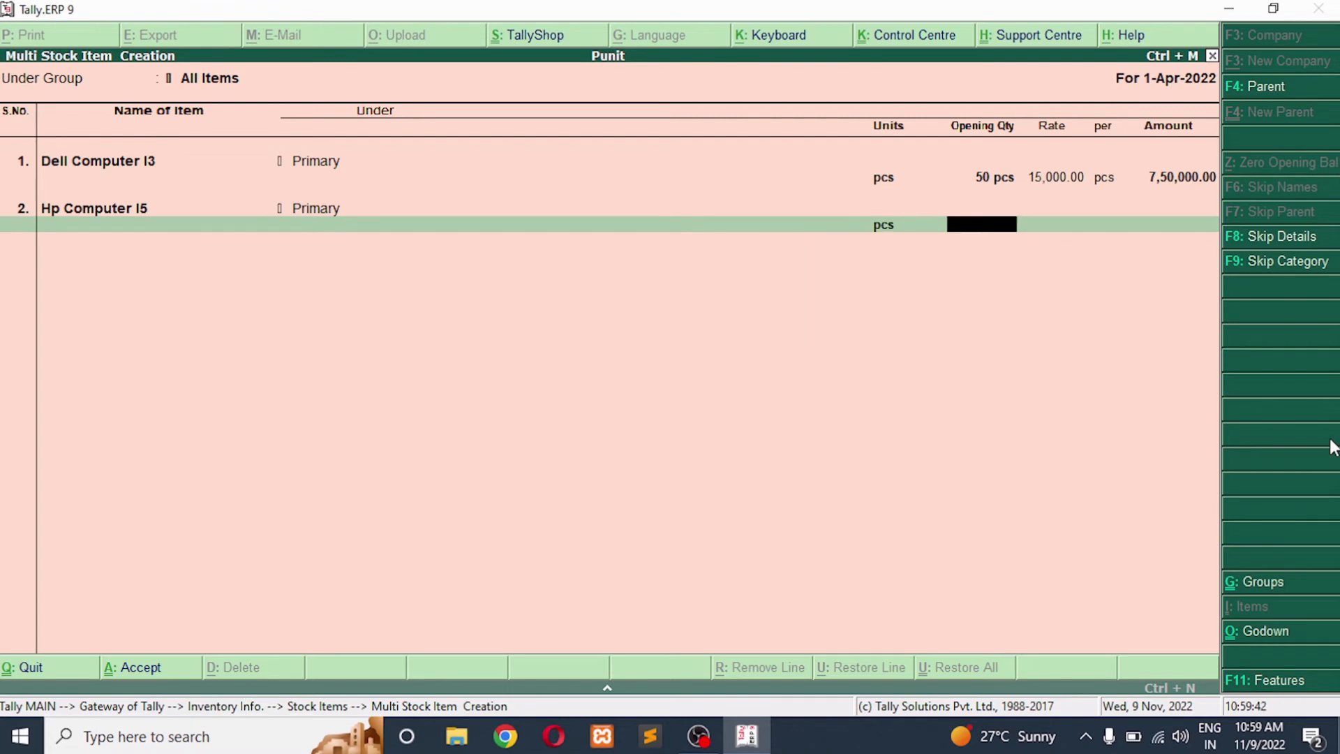
Allocate an opening quantity of 100 pcs of Hp Computer I5 to Saket Nagar at a rate of 26000 and save the stock items.
{"action": "type", "text": "100"}
{"action": "key", "text": "Return"}
{"action": "key", "text": "Down"}
{"action": "key", "text": "Down"}
{"action": "key", "text": "Down"}
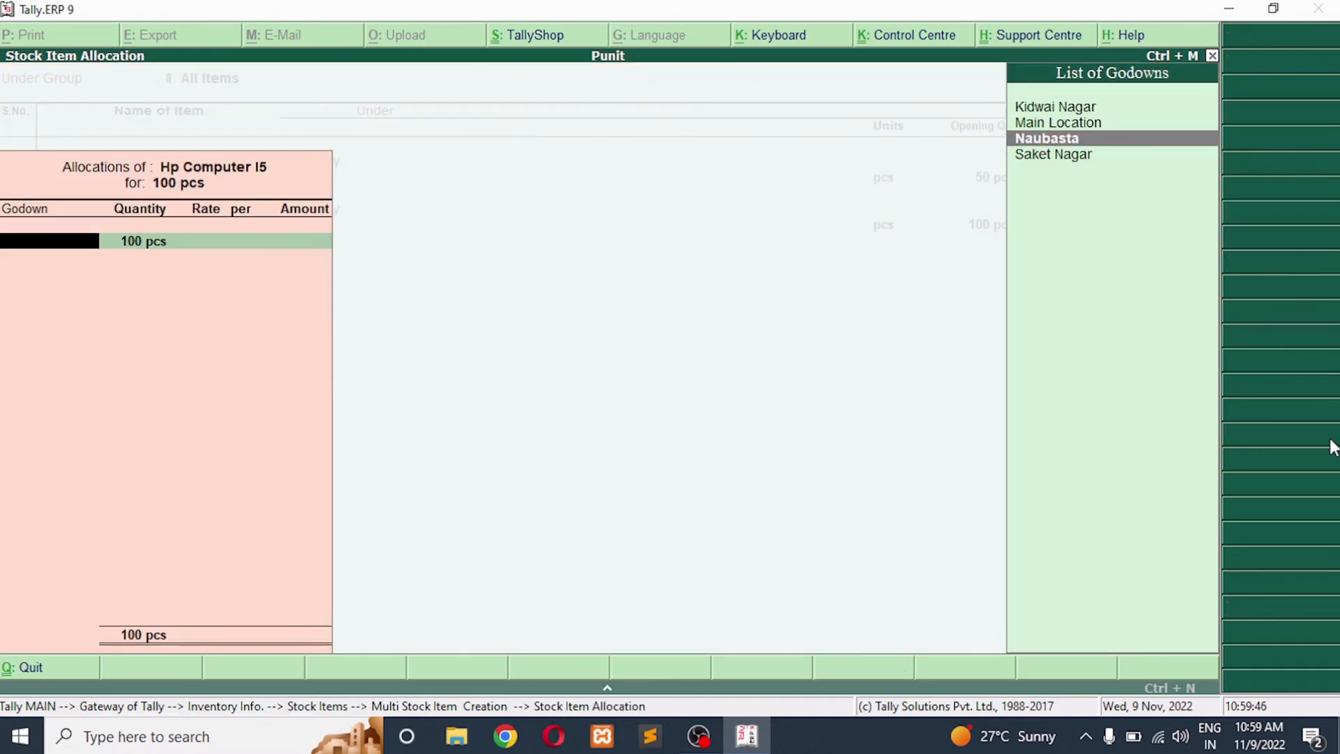
{"action": "key", "text": "Return"}
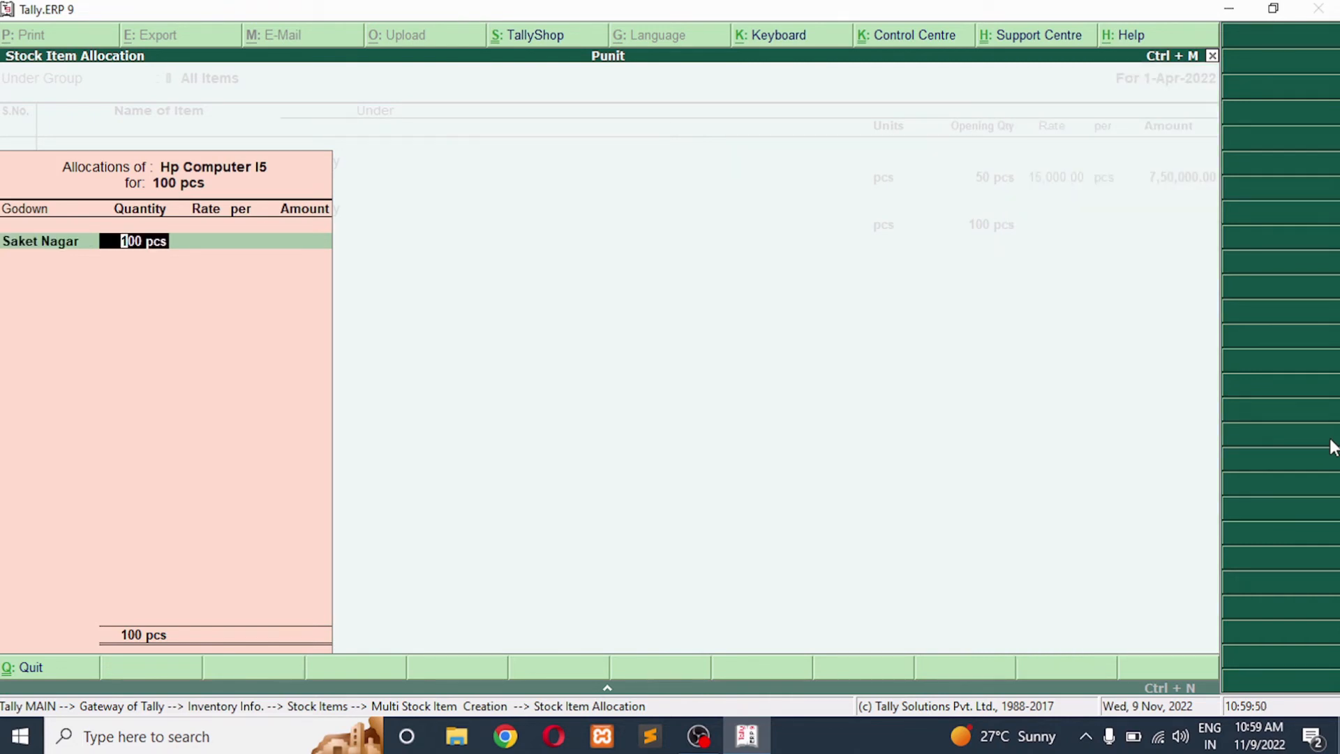
{"action": "key", "text": "Return"}
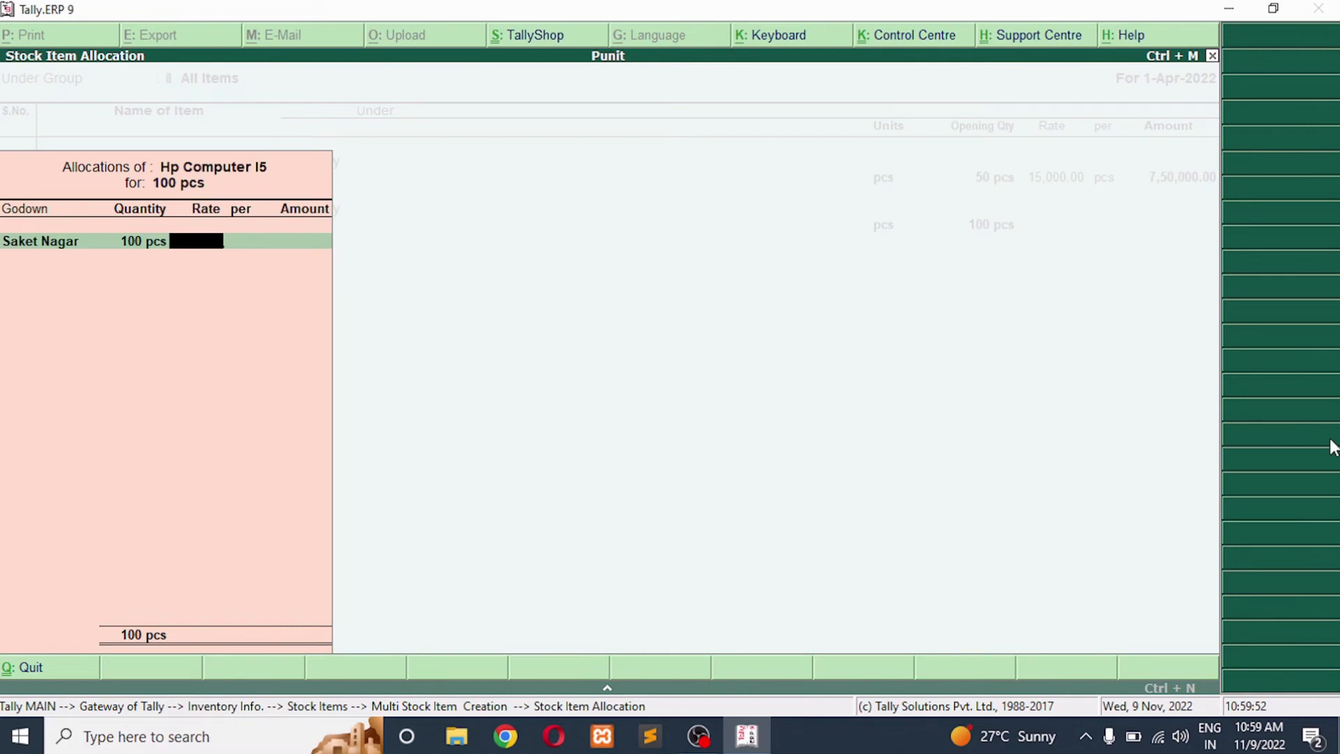
{"action": "type", "text": "26000"}
{"action": "key", "text": "Return"}
{"action": "key", "text": "Return"}
{"action": "key", "text": "Return"}
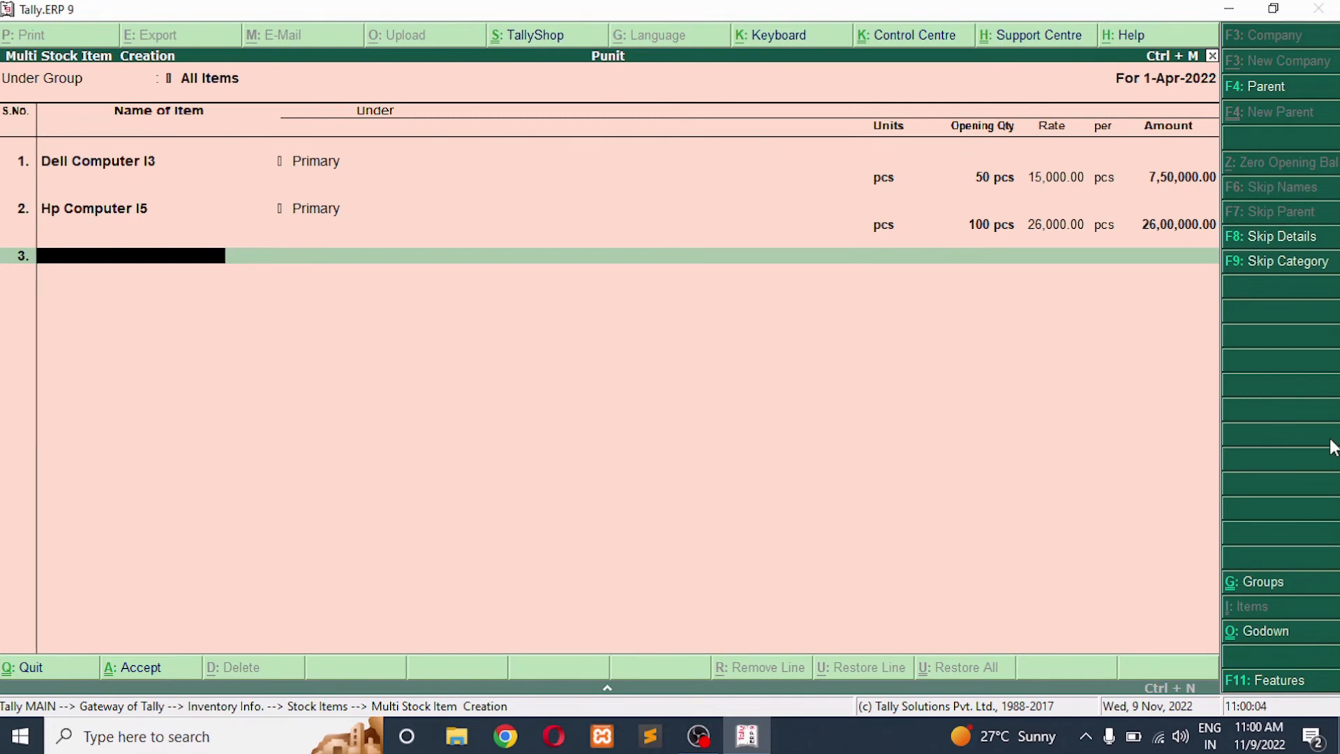
{"action": "key", "text": "ctrl+a"}
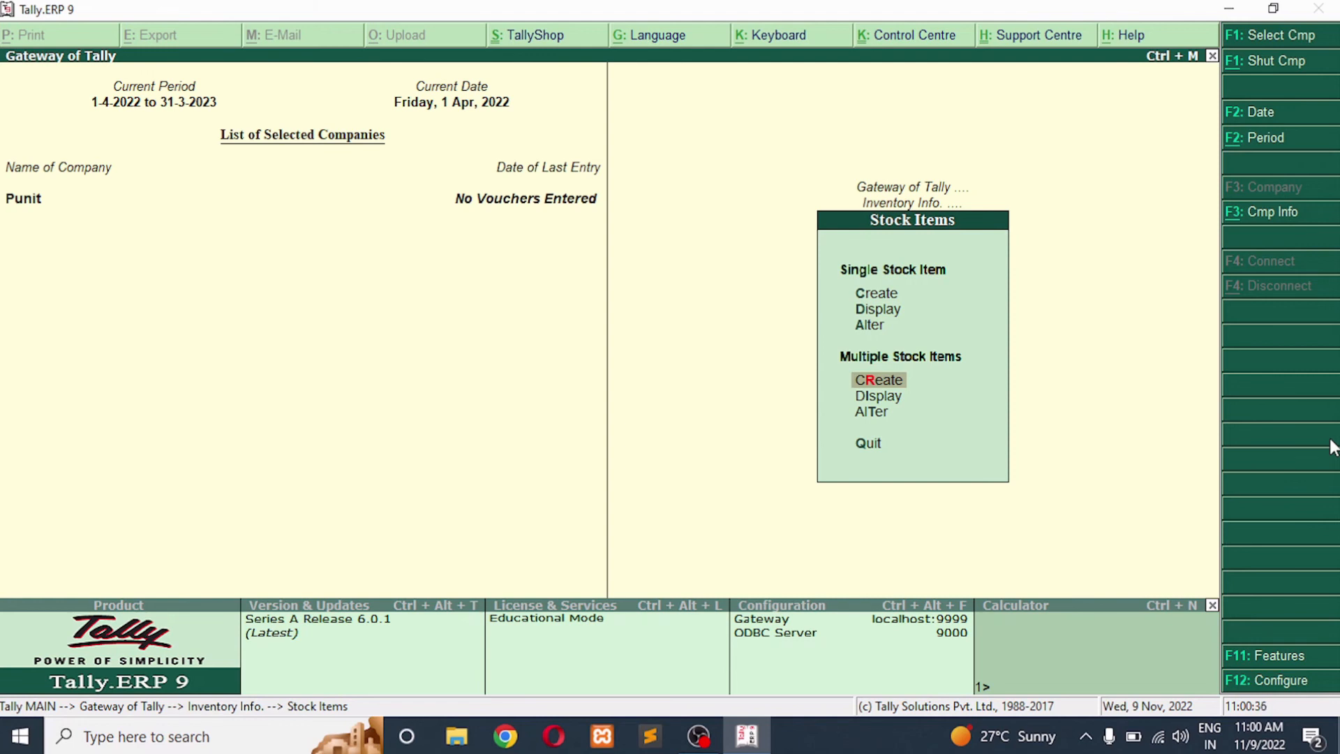
{"action": "key", "text": "Escape"}
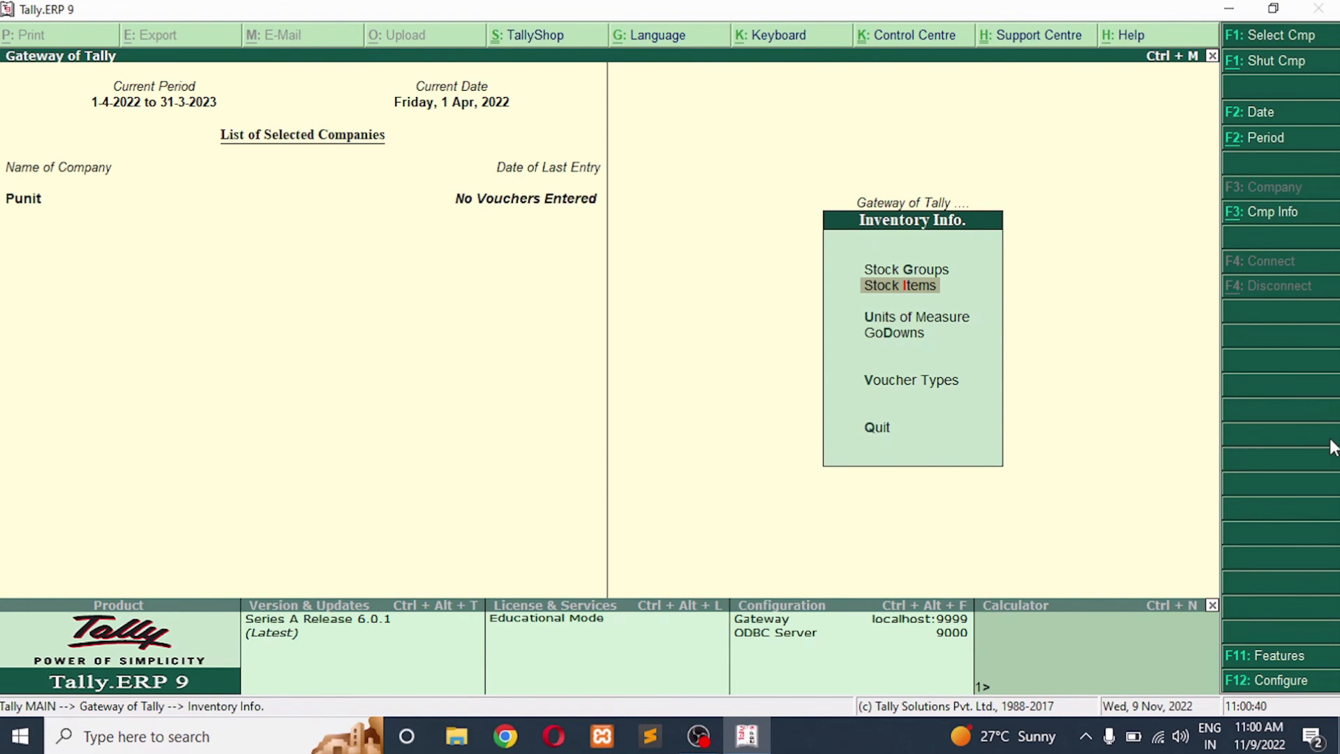
{"action": "key", "text": "Escape"}
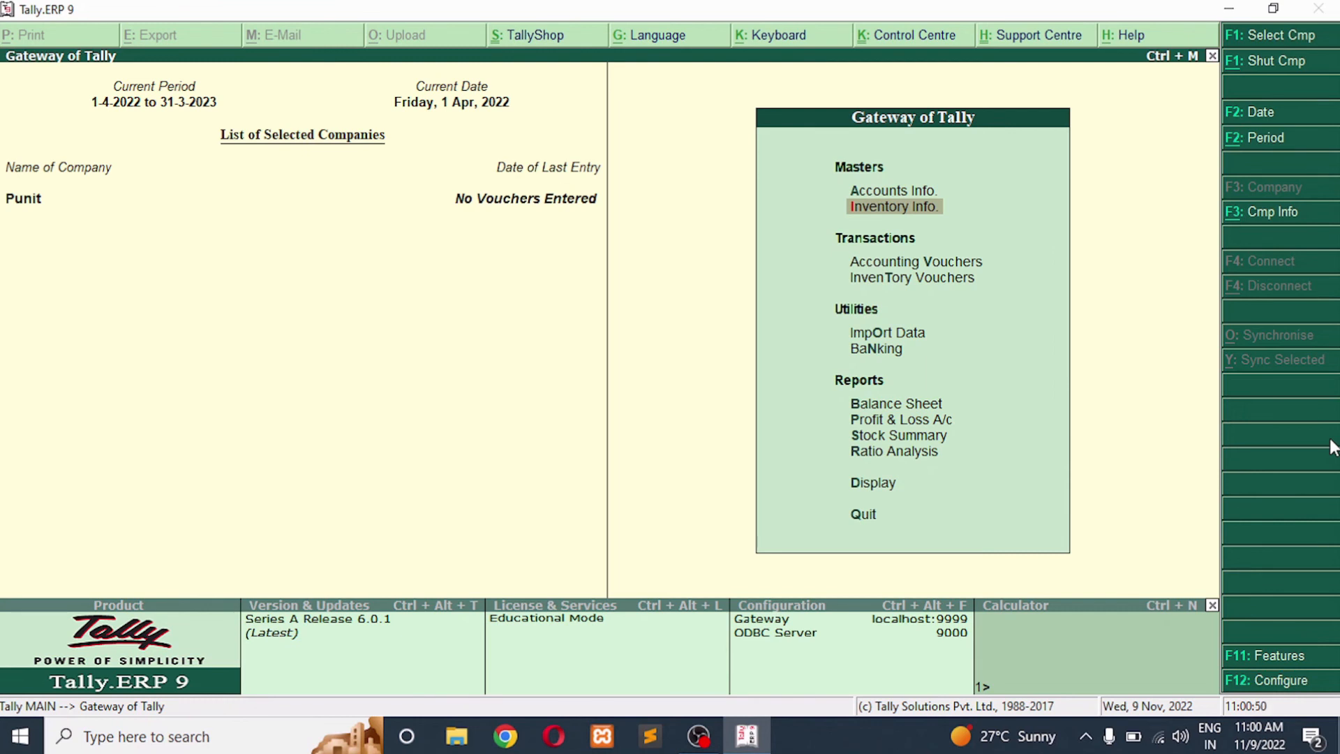
View the godown summary for Kidwai Nagar in the statements of inventory, and return to the Gateway of Tally.
{"action": "key", "text": "Down"}
{"action": "key", "text": "Down"}
{"action": "key", "text": "Down"}
{"action": "key", "text": "Down"}
{"action": "key", "text": "Down"}
{"action": "key", "text": "Down"}
{"action": "key", "text": "Down"}
{"action": "key", "text": "Down"}
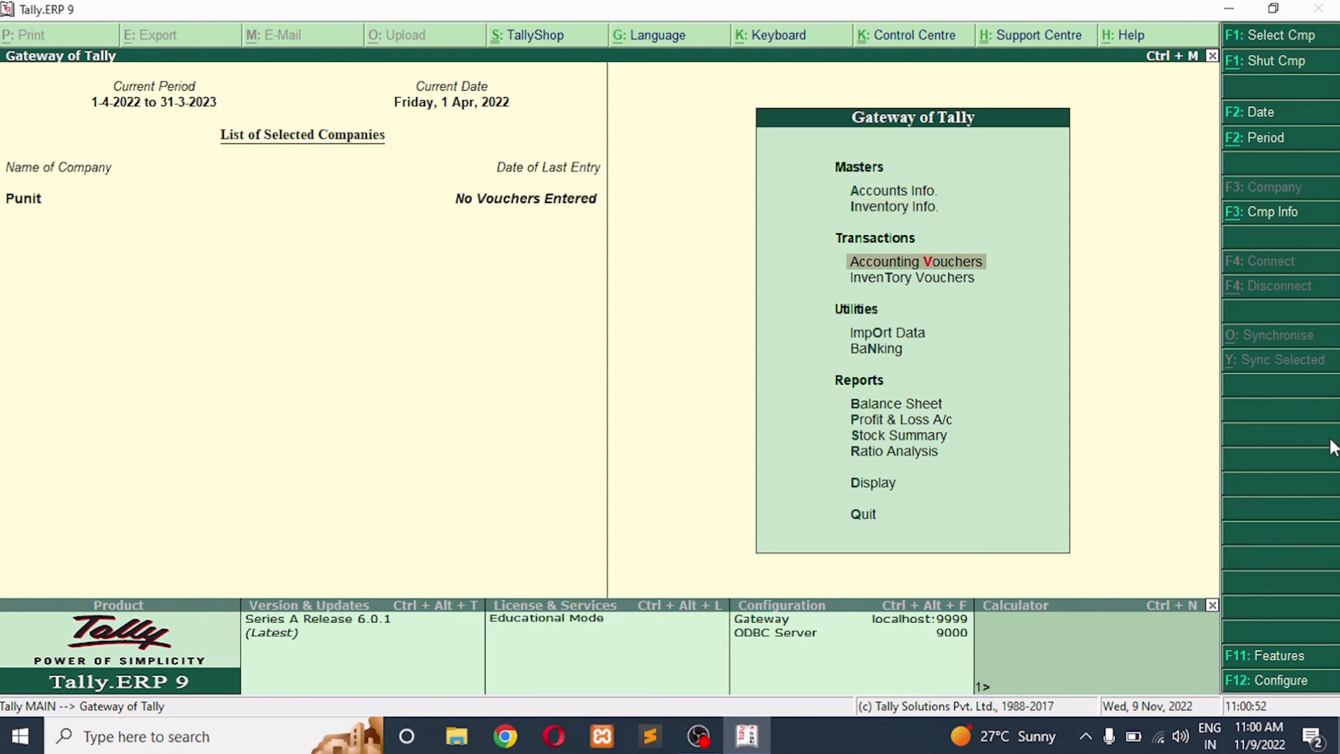
{"action": "key", "text": "Down"}
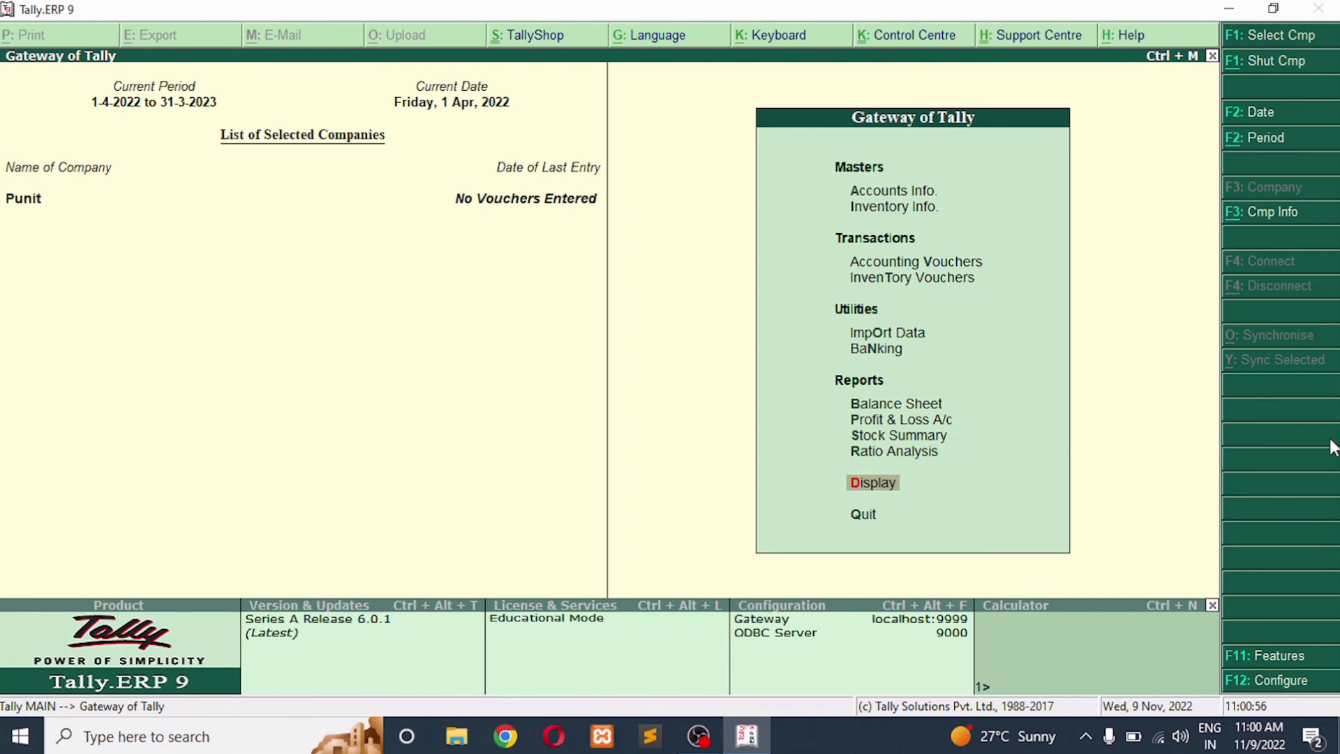
{"action": "key", "text": "Return"}
{"action": "key", "text": "Down"}
{"action": "key", "text": "Down"}
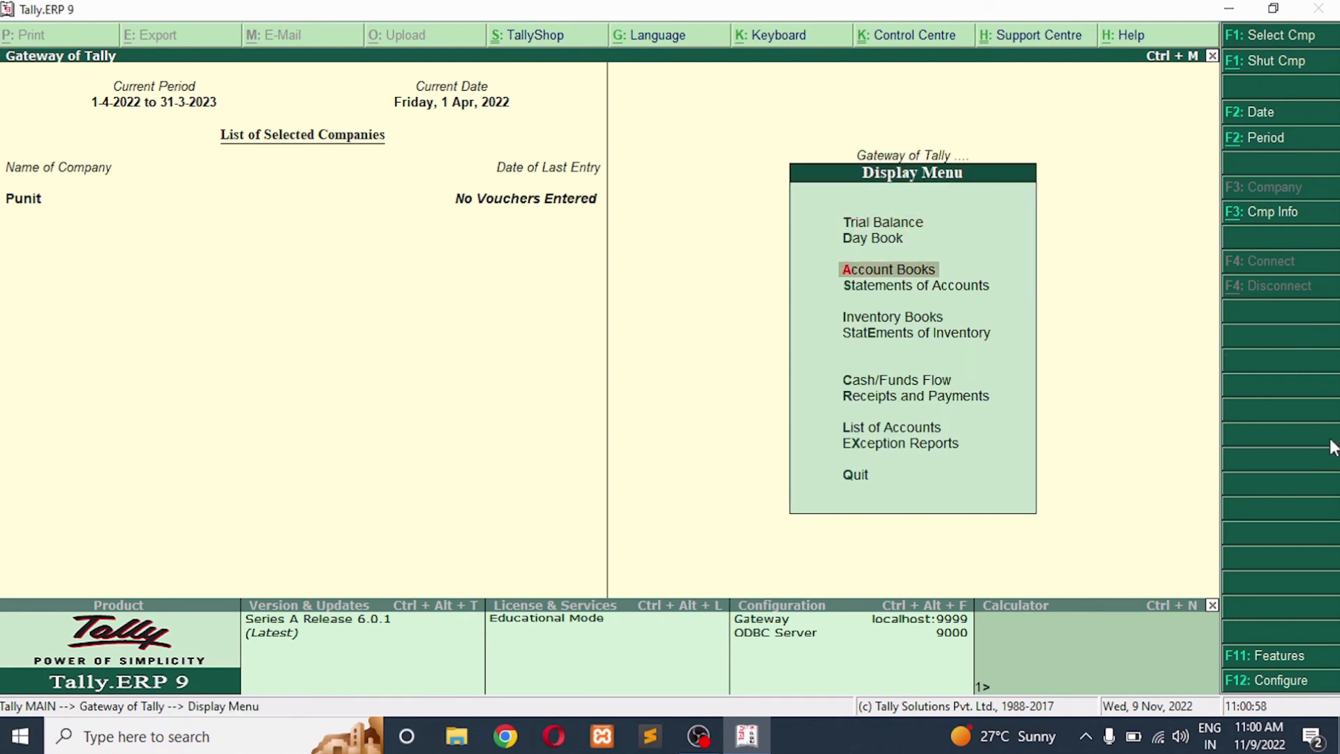
{"action": "key", "text": "Down"}
{"action": "key", "text": "Down"}
{"action": "key", "text": "Down"}
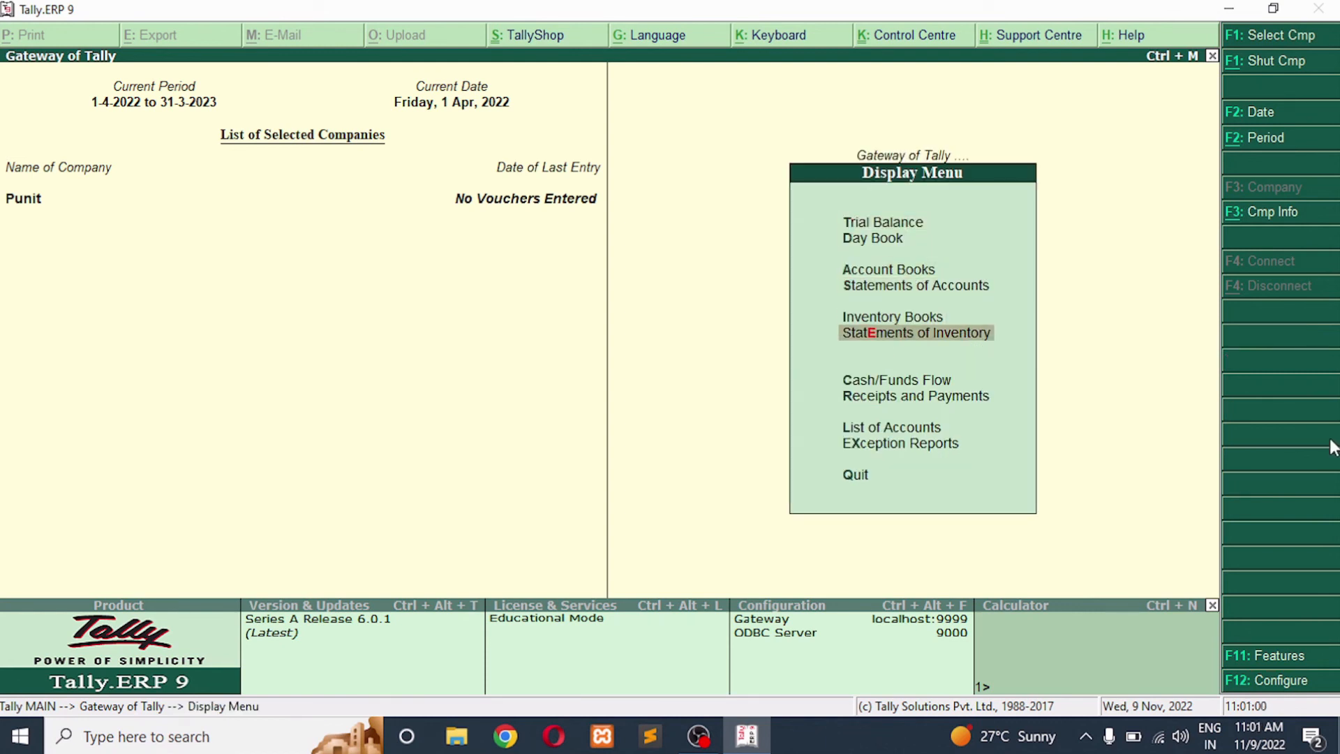
{"action": "key", "text": "Return"}
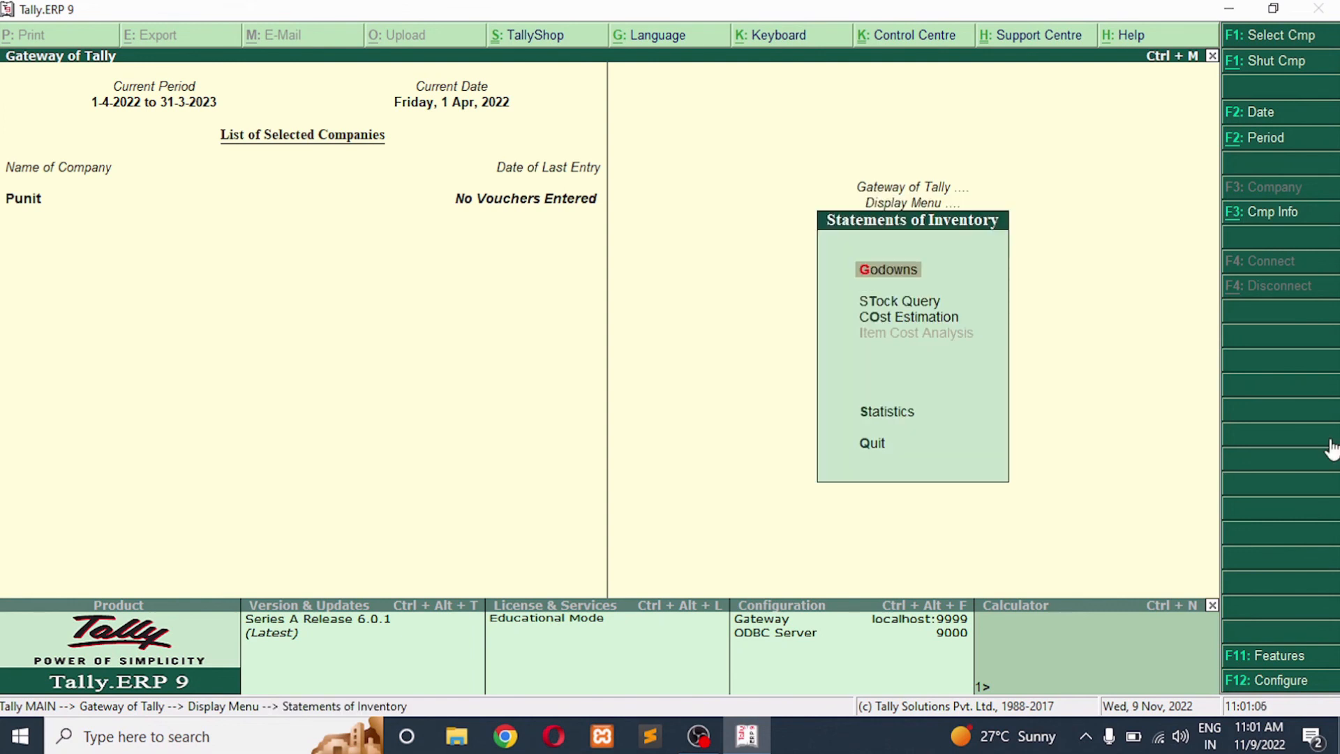
{"action": "key", "text": "Return"}
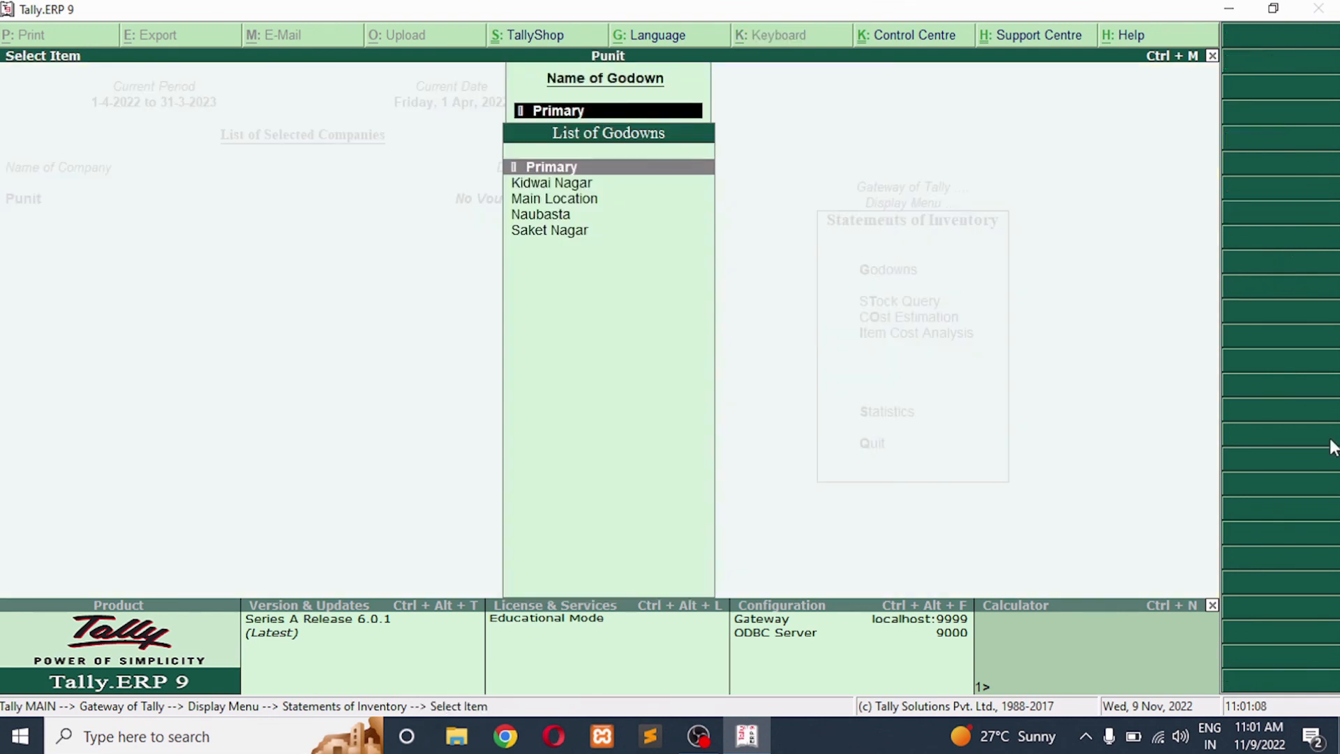
{"action": "key", "text": "Down"}
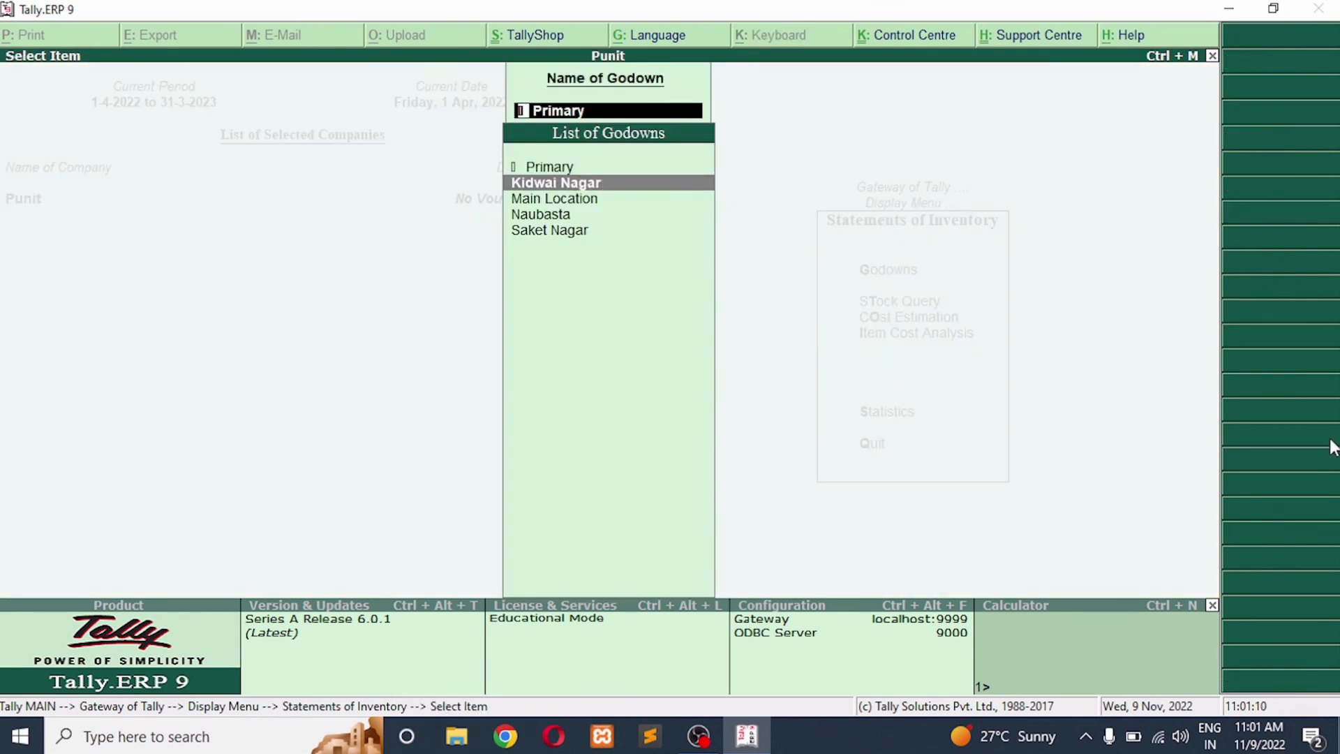
{"action": "key", "text": "Return"}
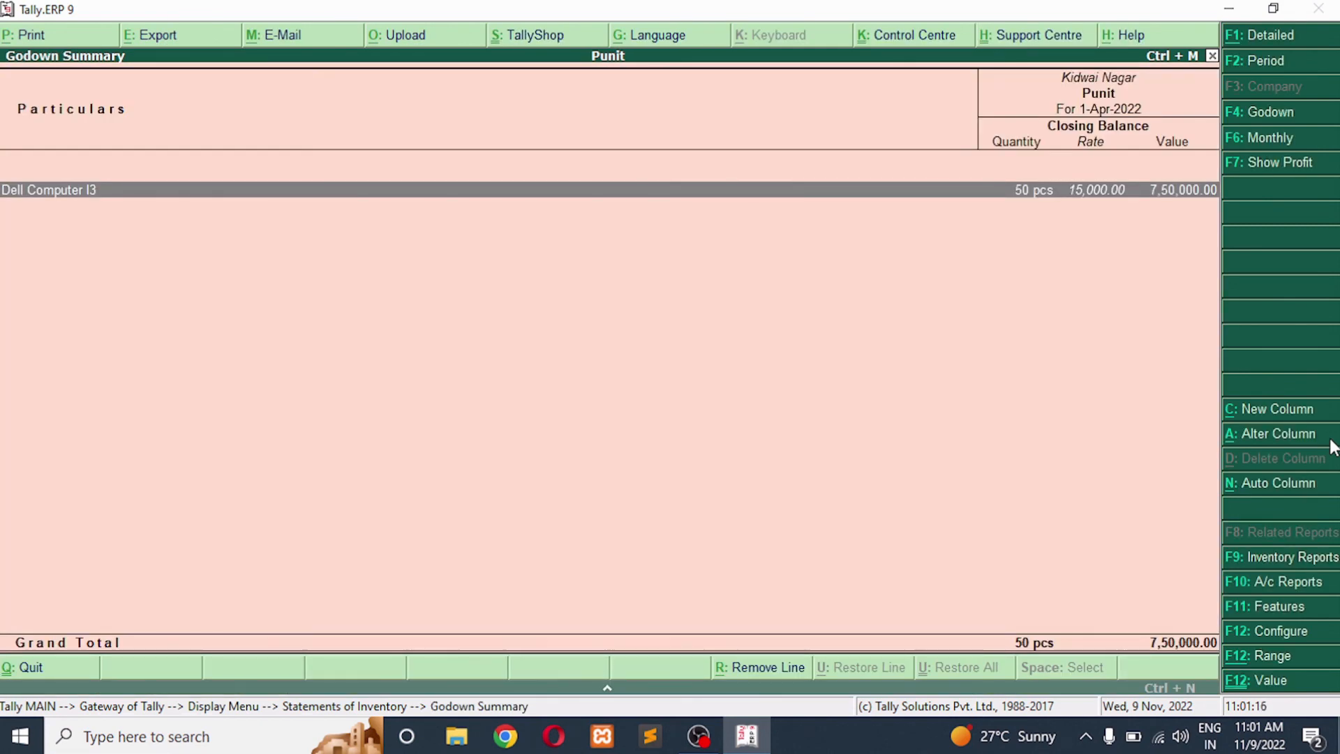
{"action": "key", "text": "Escape"}
{"action": "key", "text": "Escape"}
{"action": "key", "text": "Escape"}
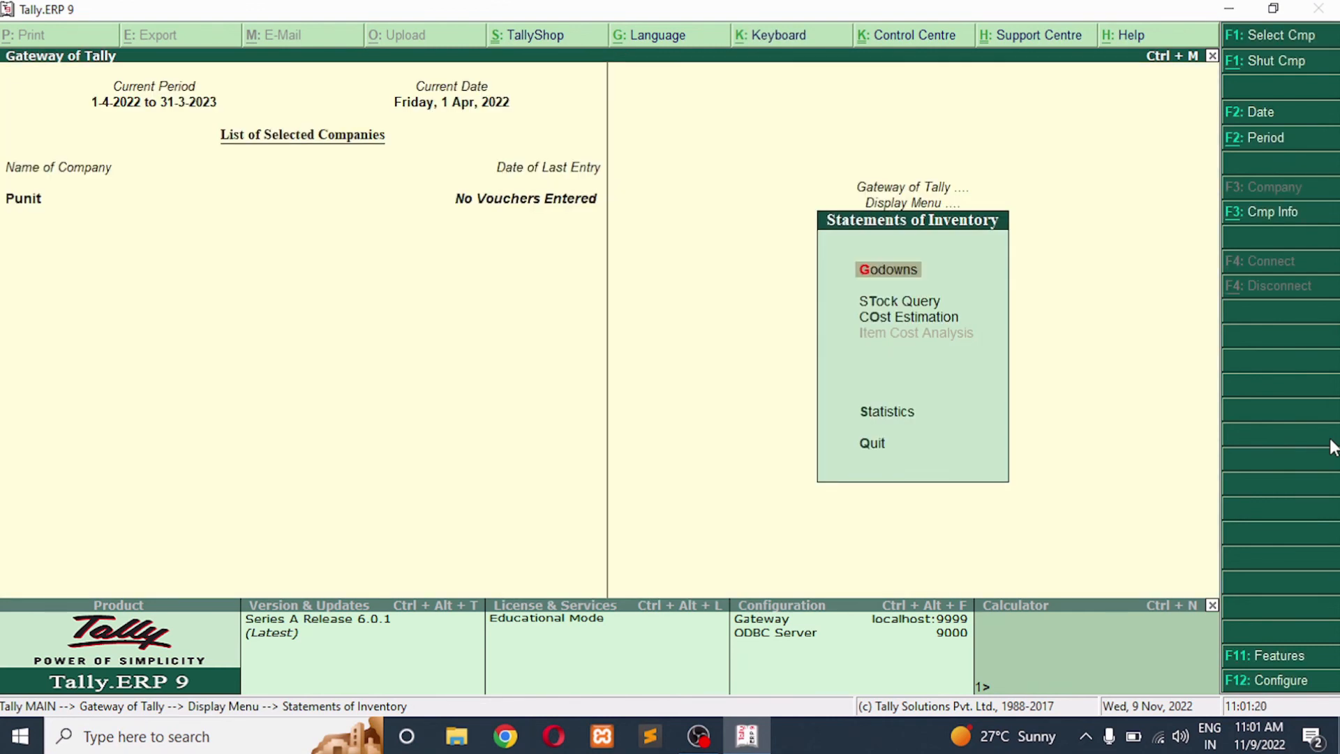
{"action": "key", "text": "Escape"}
{"action": "key", "text": "Escape"}
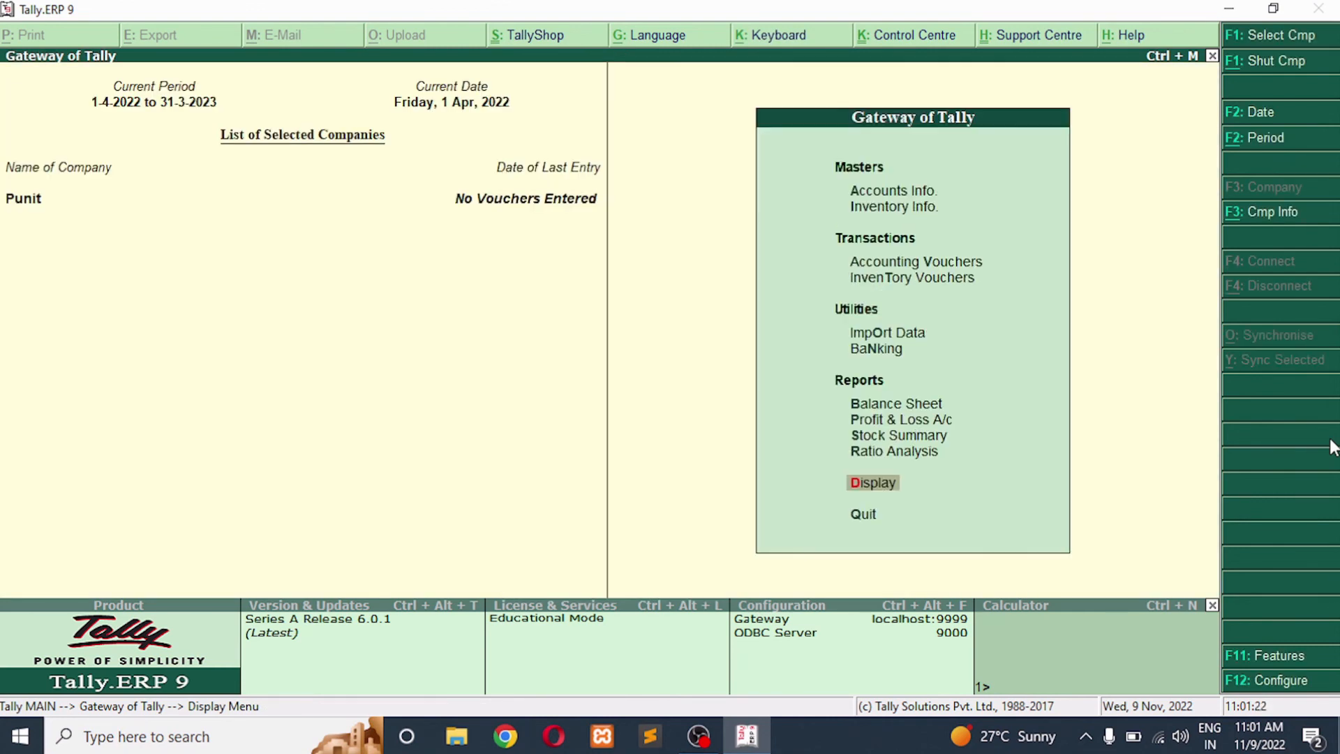